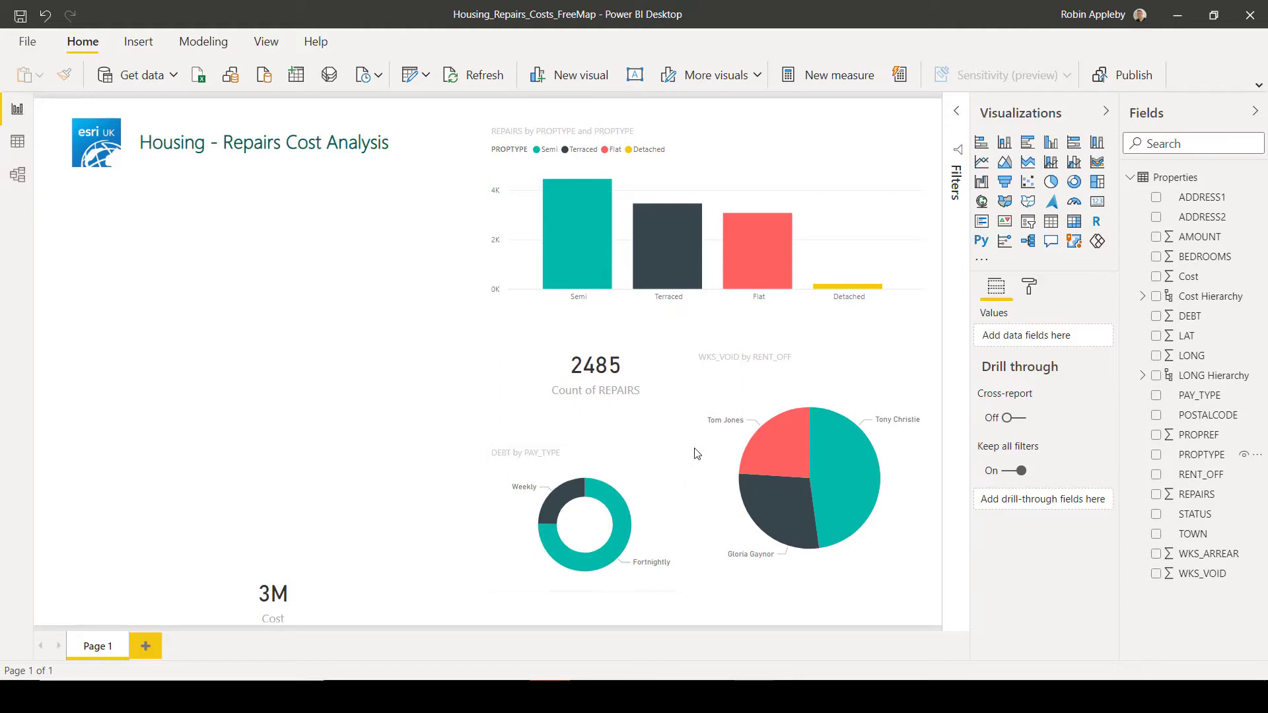
{"action": "mouse_move", "coordinate": [808, 551]}
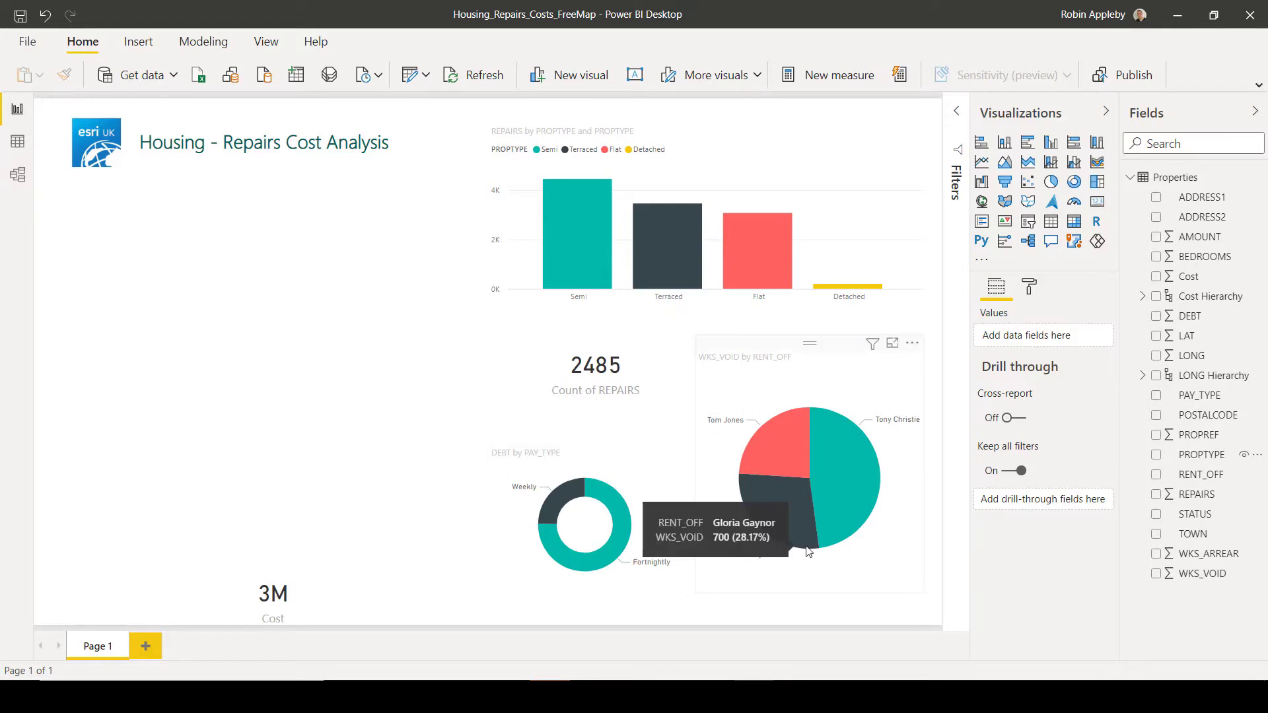
- Add an ArcGIS map visual and enlarge it across the report's left side, plotting LAT as Latitude and LONG as Longitude
{"action": "left_click", "coordinate": [1072, 243]}
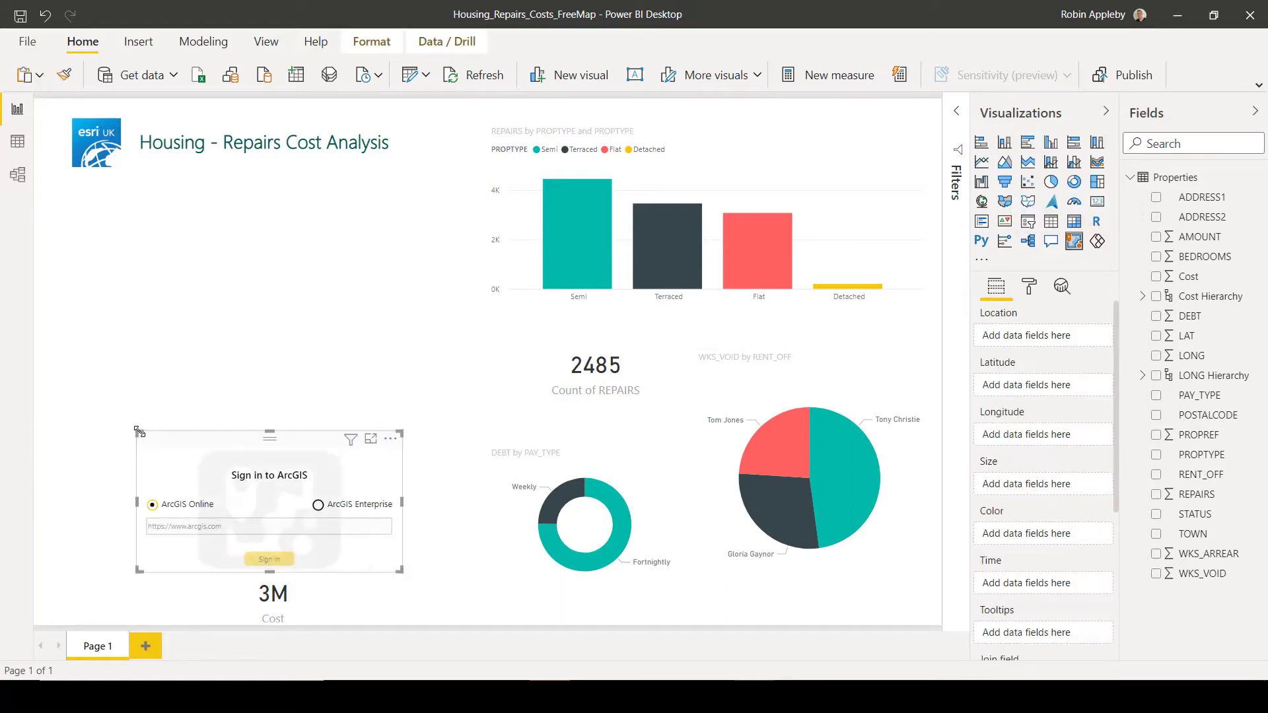
{"action": "left_click_drag", "start_coordinate": [138, 431], "coordinate": [47, 202]}
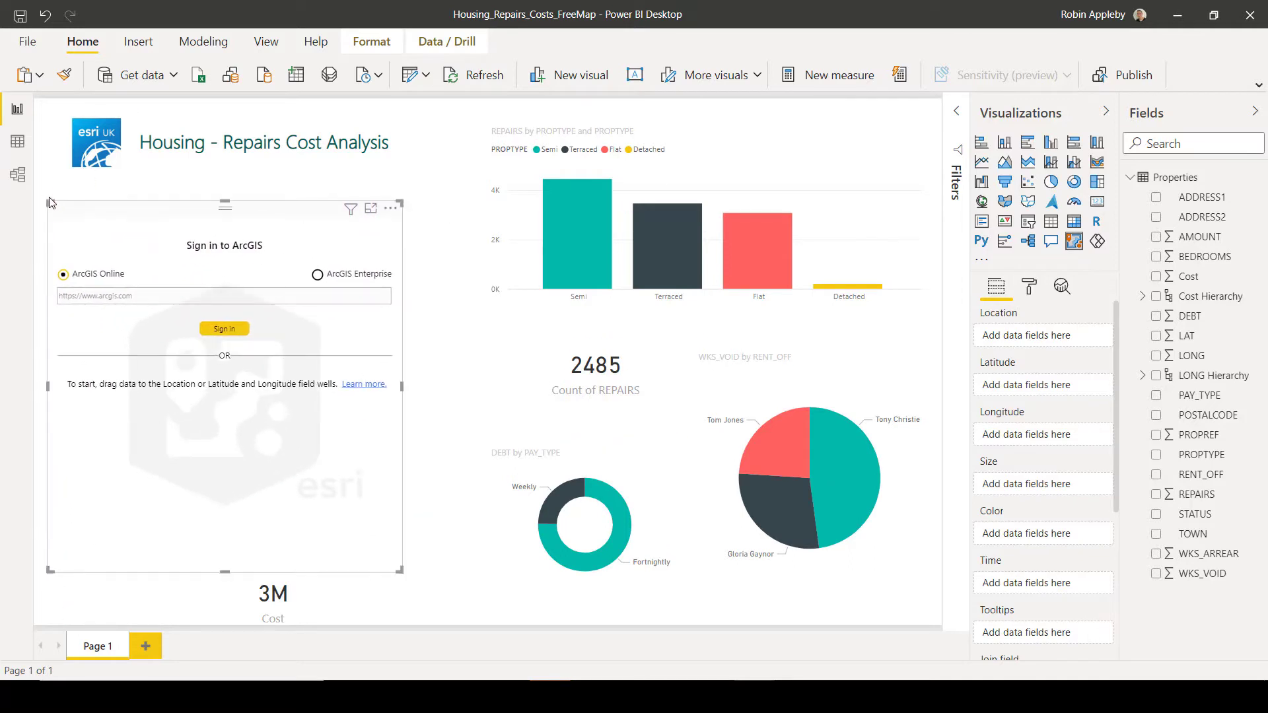
{"action": "left_click_drag", "start_coordinate": [401, 202], "coordinate": [476, 208]}
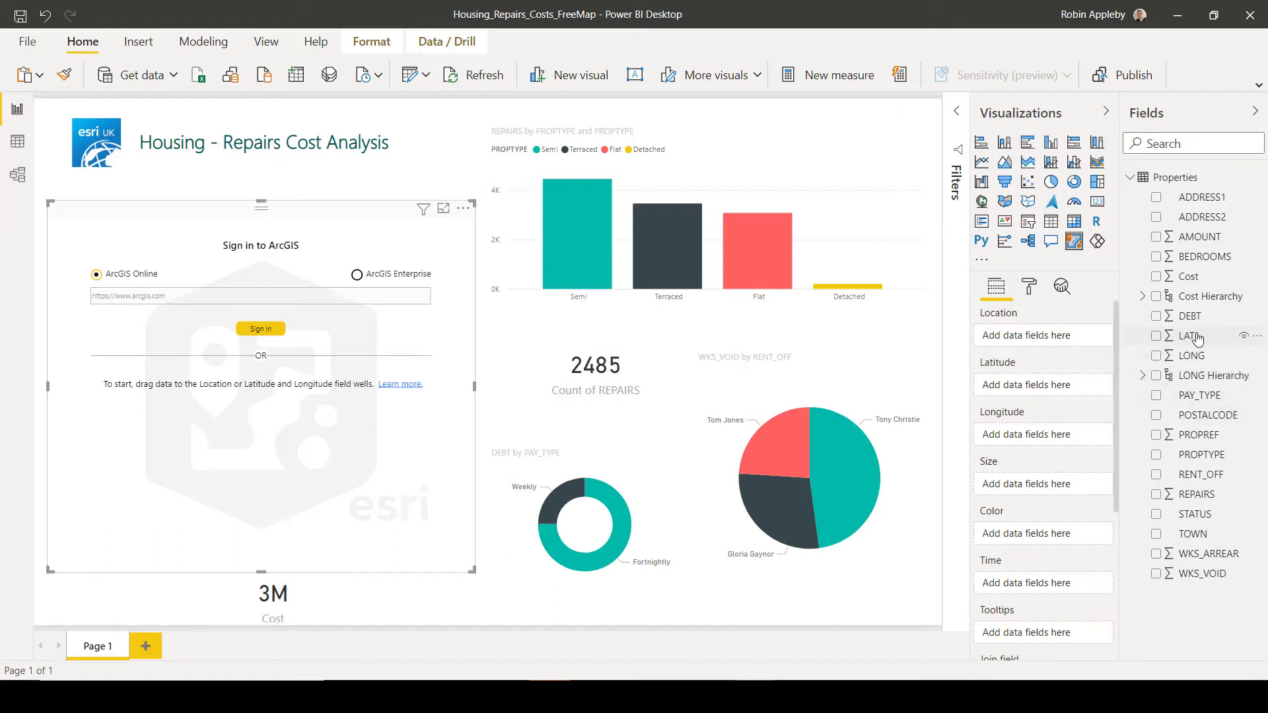
{"action": "left_click_drag", "start_coordinate": [1197, 338], "coordinate": [1051, 385]}
{"action": "left_click_drag", "start_coordinate": [1211, 356], "coordinate": [1063, 436]}
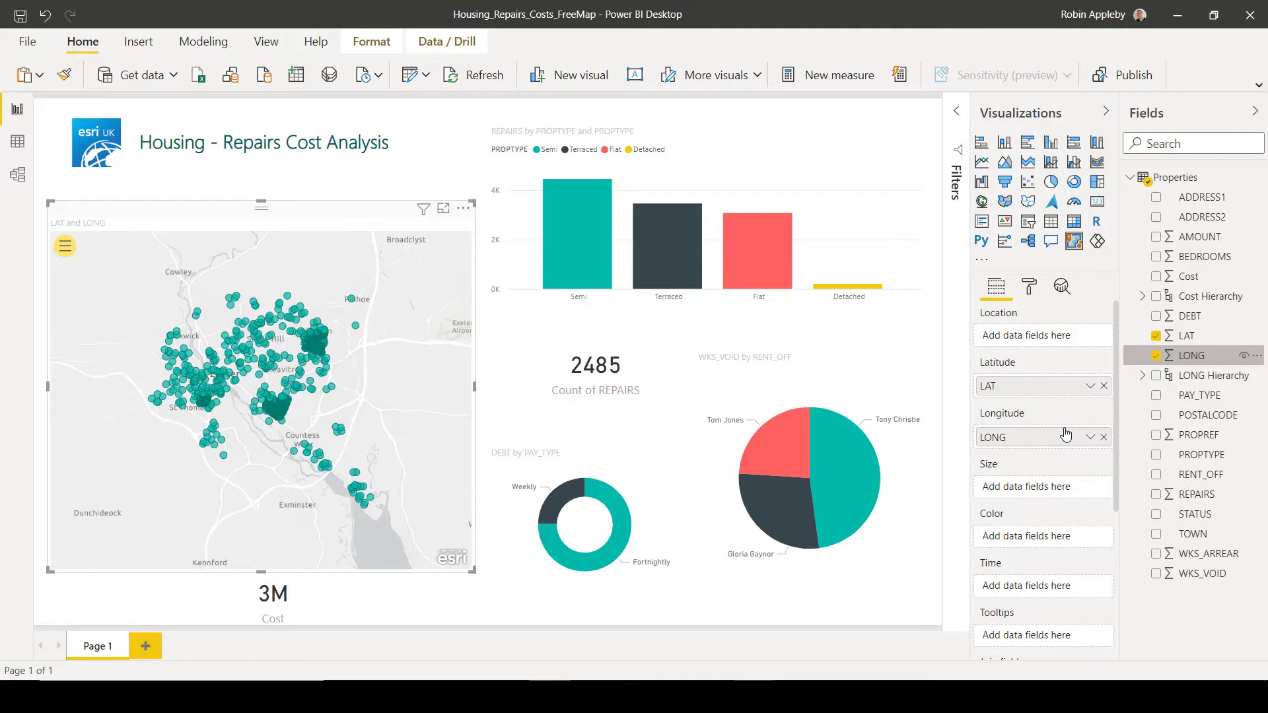
- Turn Basemaps on in the map's Format > Map tools settings
{"action": "left_click", "coordinate": [1031, 290]}
{"action": "left_click", "coordinate": [1000, 413]}
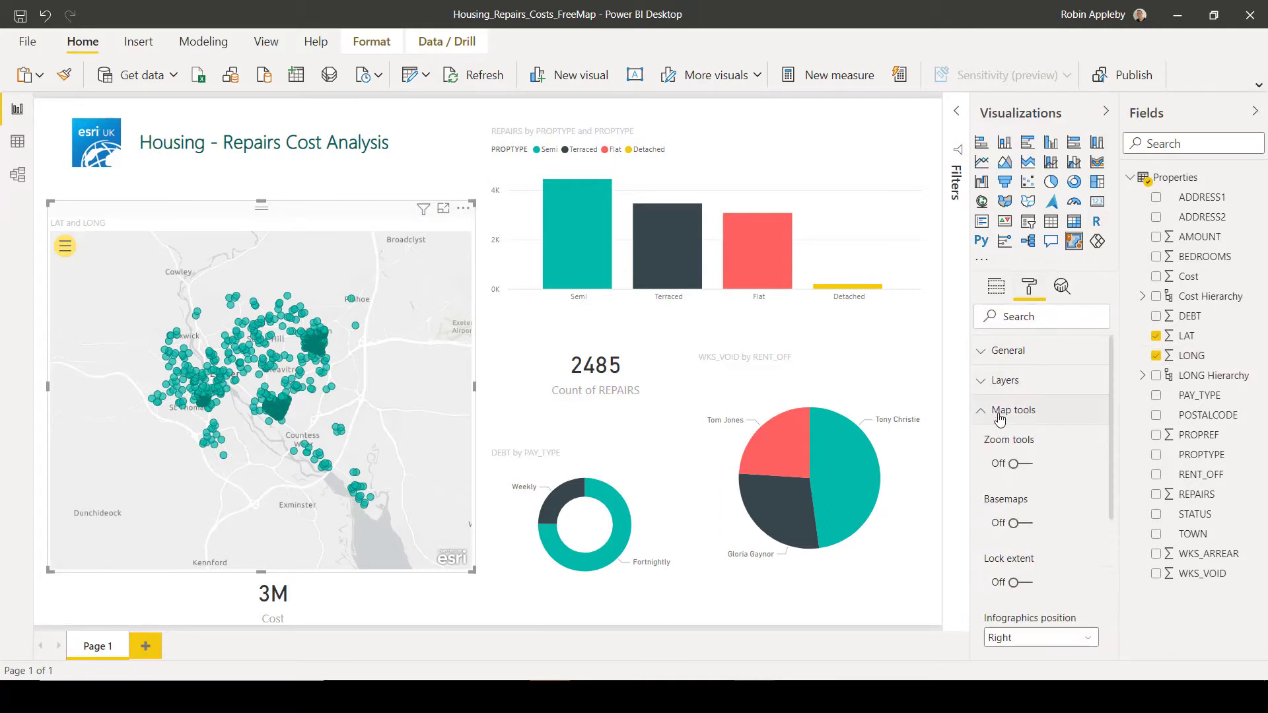
{"action": "left_click", "coordinate": [1021, 524]}
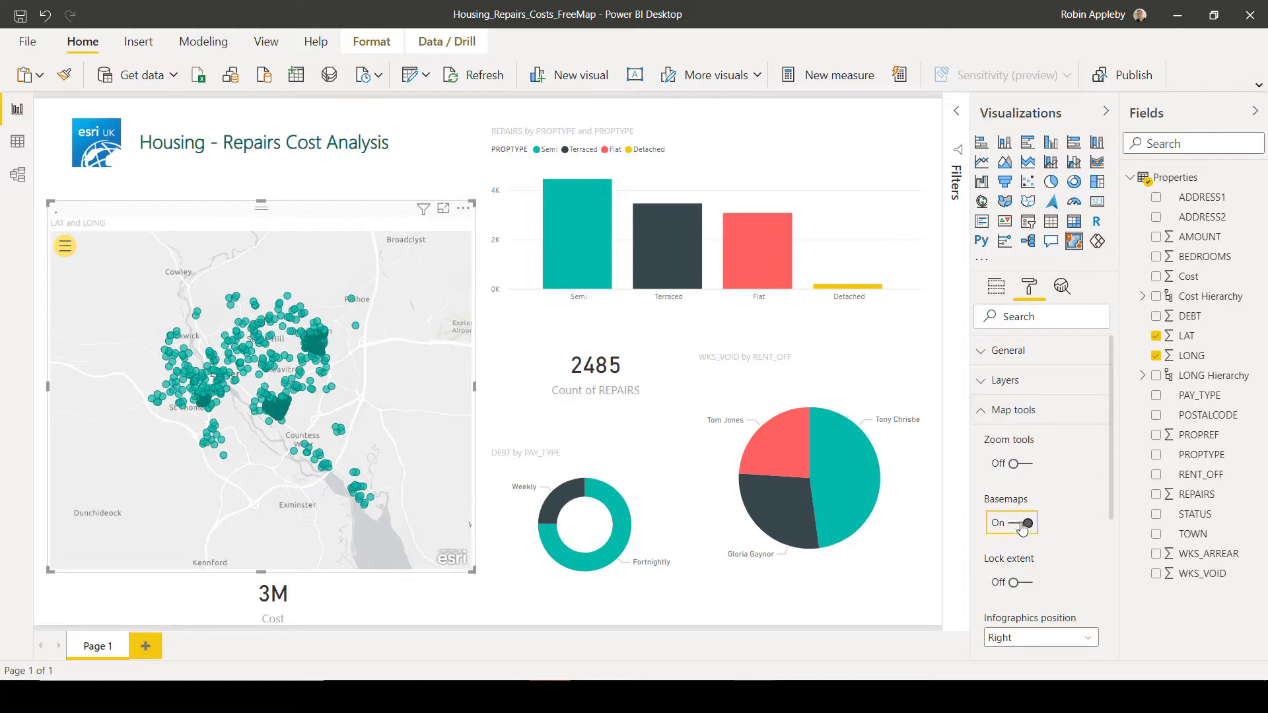
- Preview Dark Gray Canvas in the map's basemap gallery, then return to Light Gray Canvas
{"action": "left_click", "coordinate": [65, 249]}
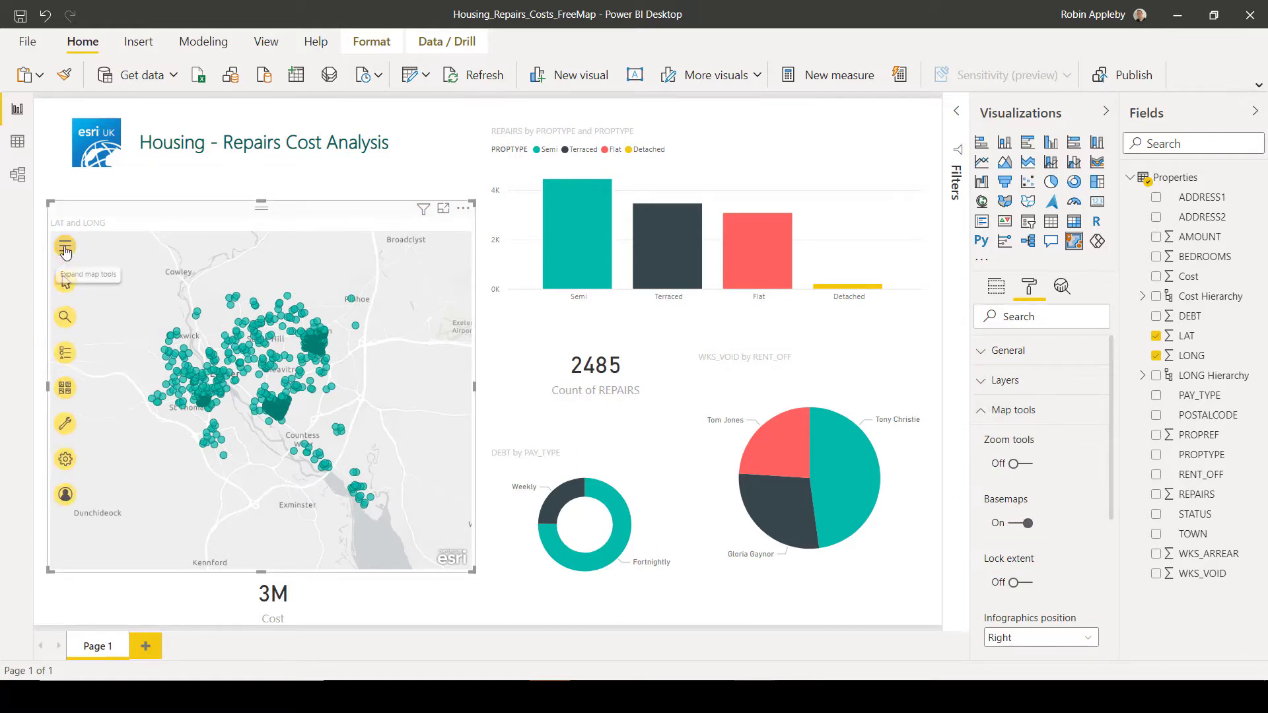
{"action": "left_click", "coordinate": [64, 389]}
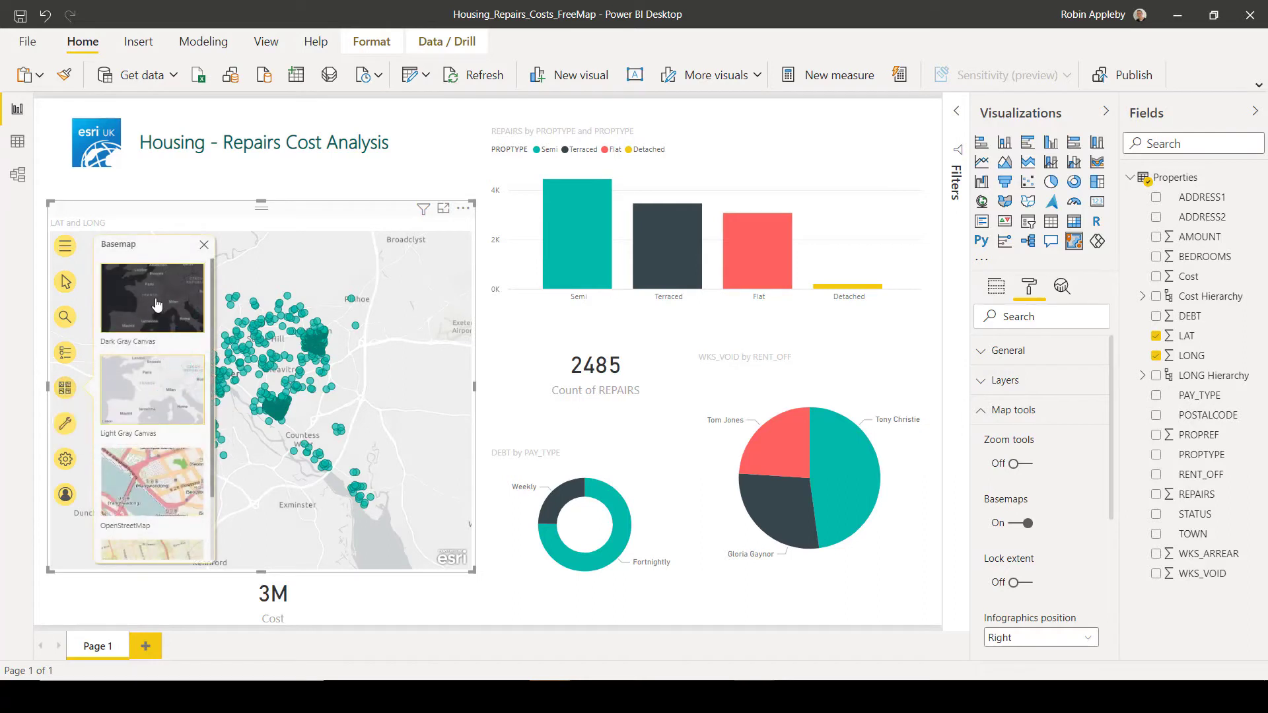
{"action": "left_click", "coordinate": [156, 305]}
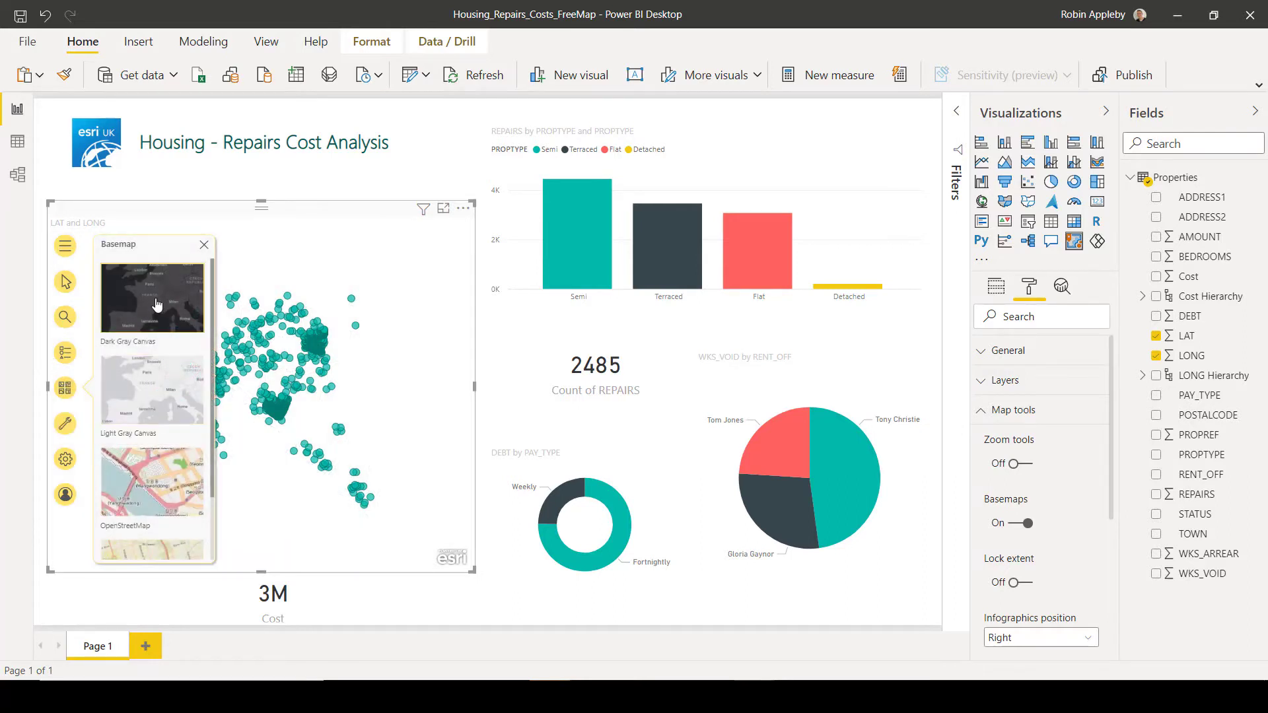
{"action": "left_click", "coordinate": [153, 393]}
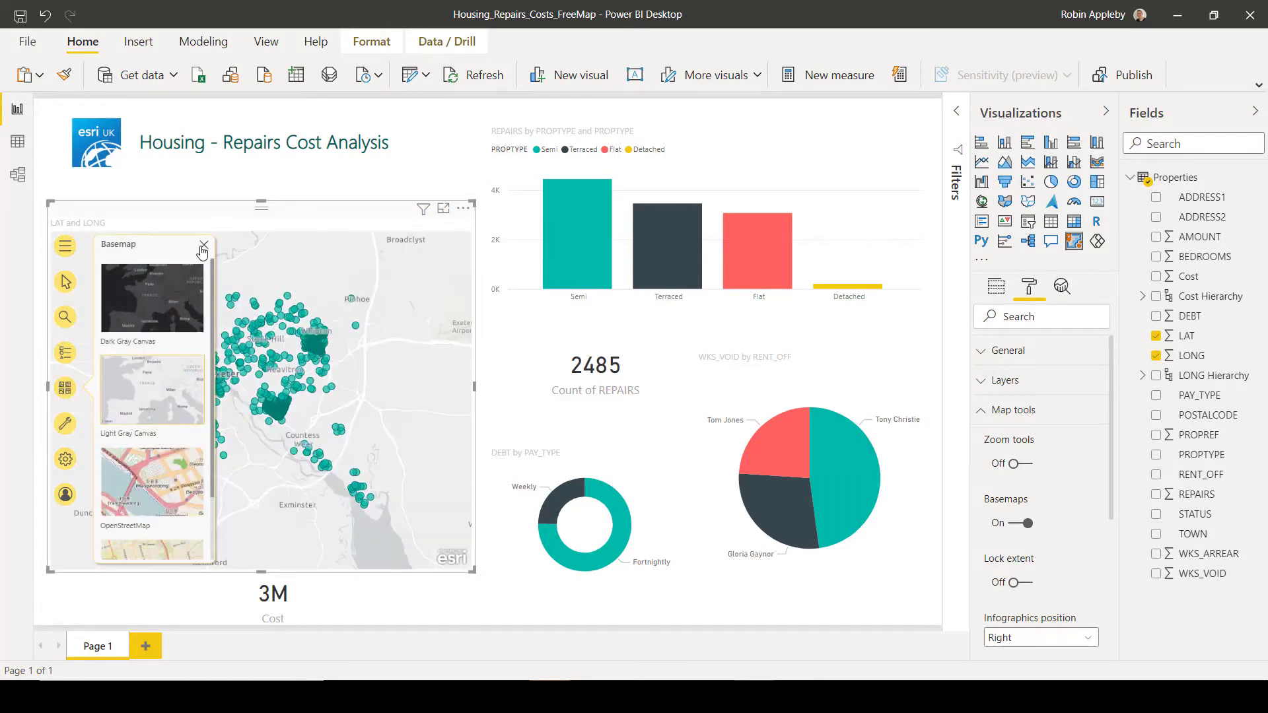
{"action": "left_click", "coordinate": [203, 247]}
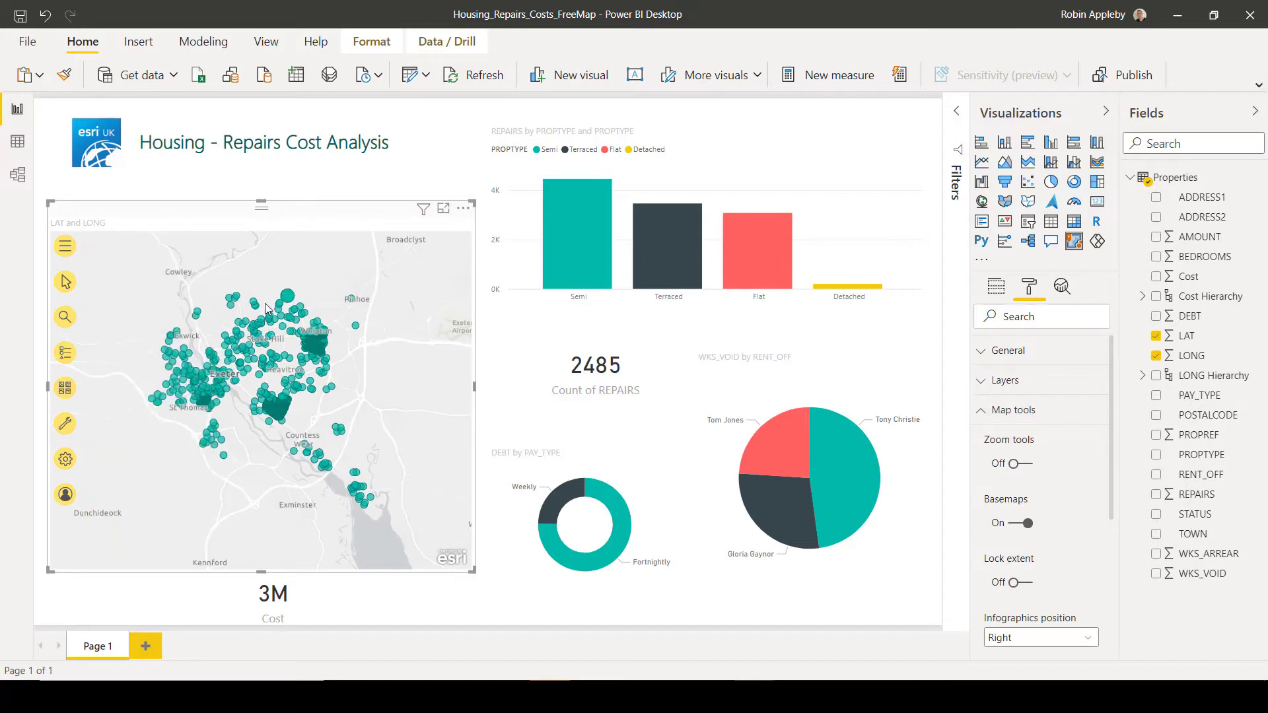
- Put PROPTYPE in the map's Color well so points are coloured by property type
{"action": "left_click", "coordinate": [1004, 294]}
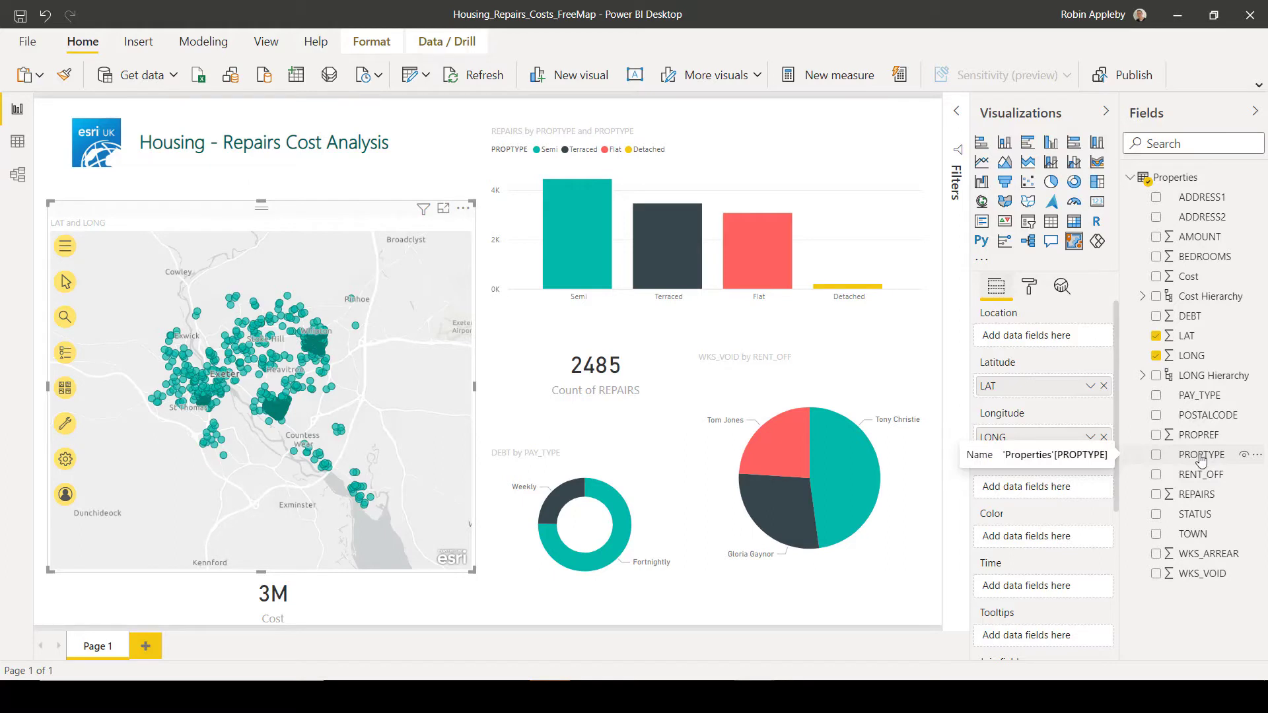
{"action": "left_click_drag", "start_coordinate": [1201, 461], "coordinate": [1045, 542]}
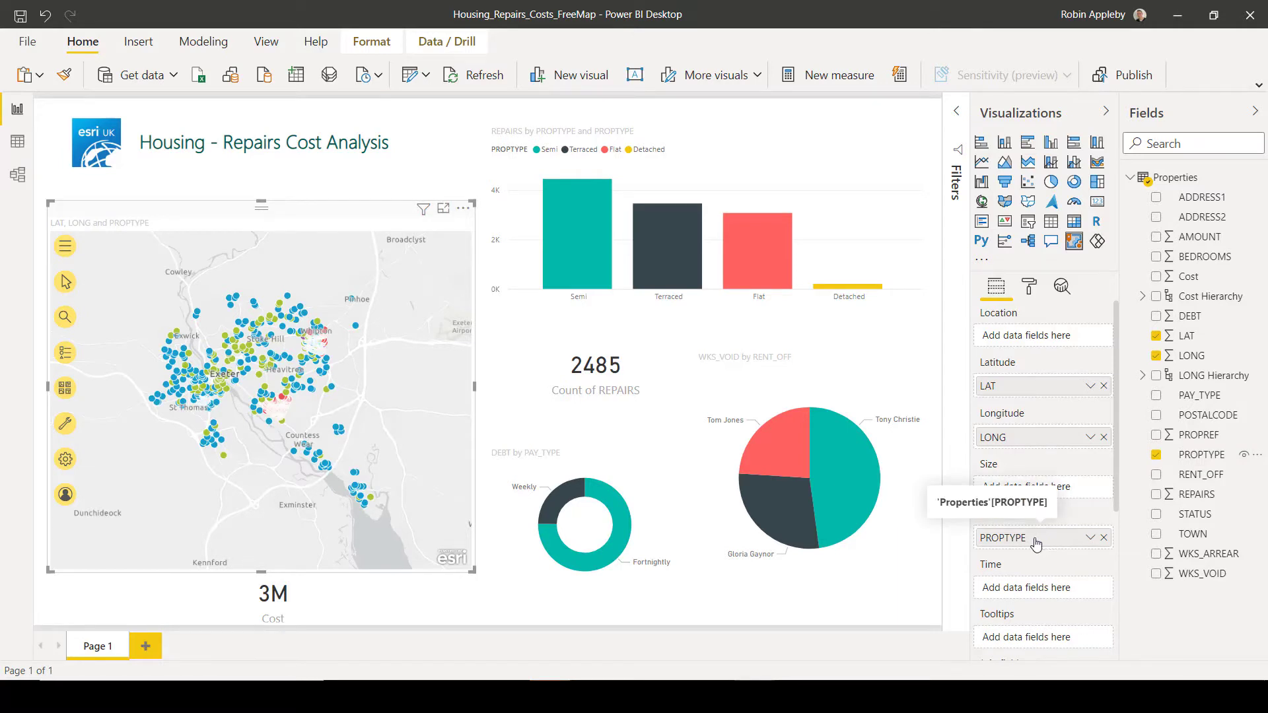
{"action": "left_click", "coordinate": [66, 360]}
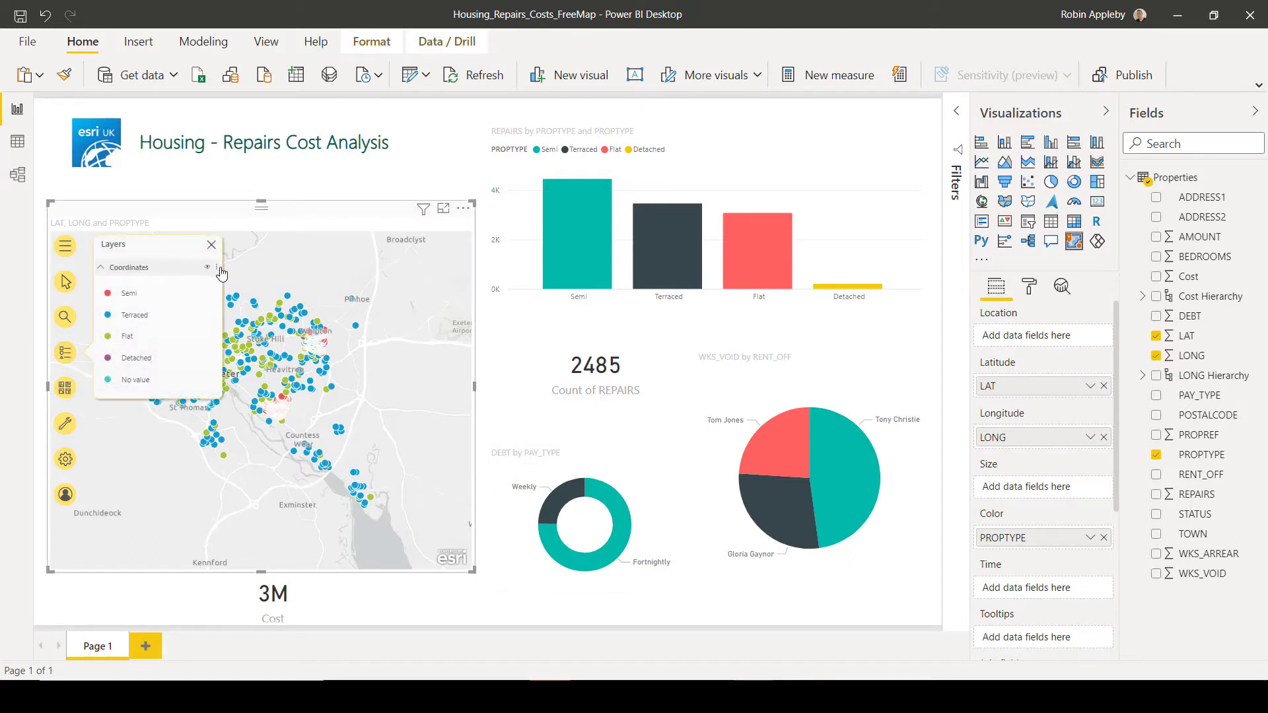
{"action": "left_click", "coordinate": [217, 268]}
{"action": "left_click", "coordinate": [189, 284]}
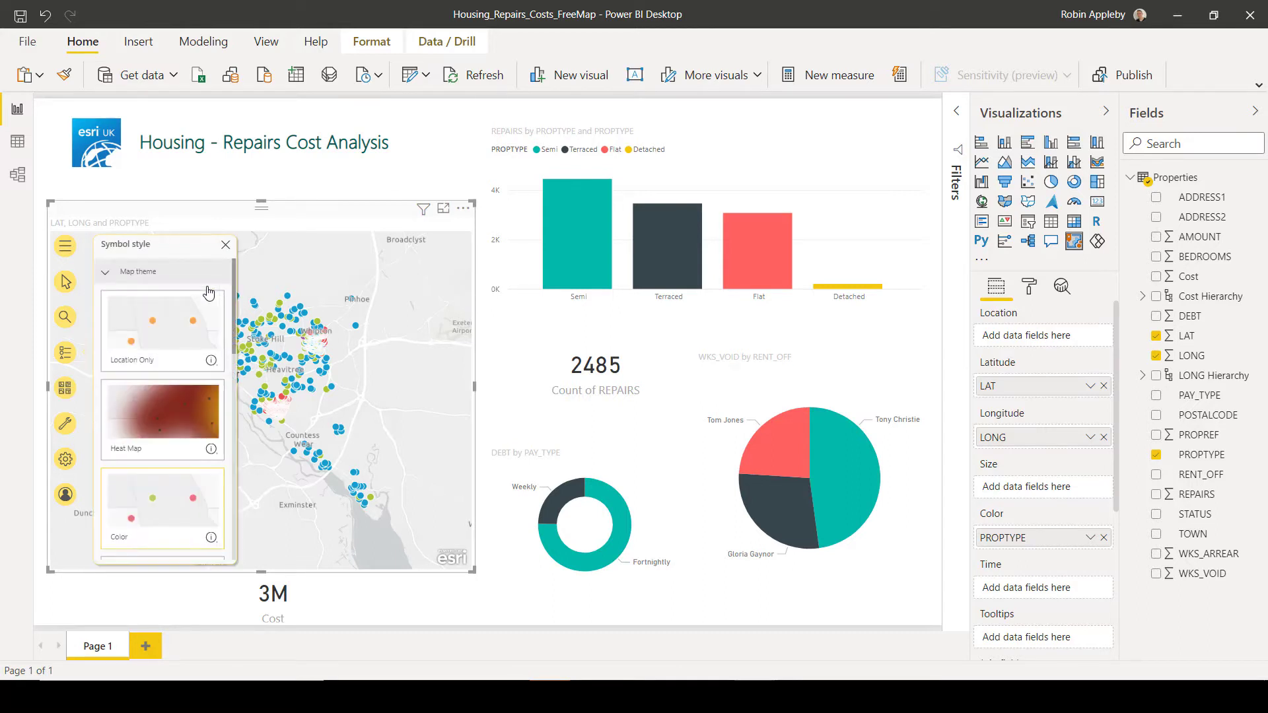
{"action": "left_click", "coordinate": [163, 422]}
{"action": "scroll", "coordinate": [164, 422], "scroll_direction": "down", "scroll_amount": 5}
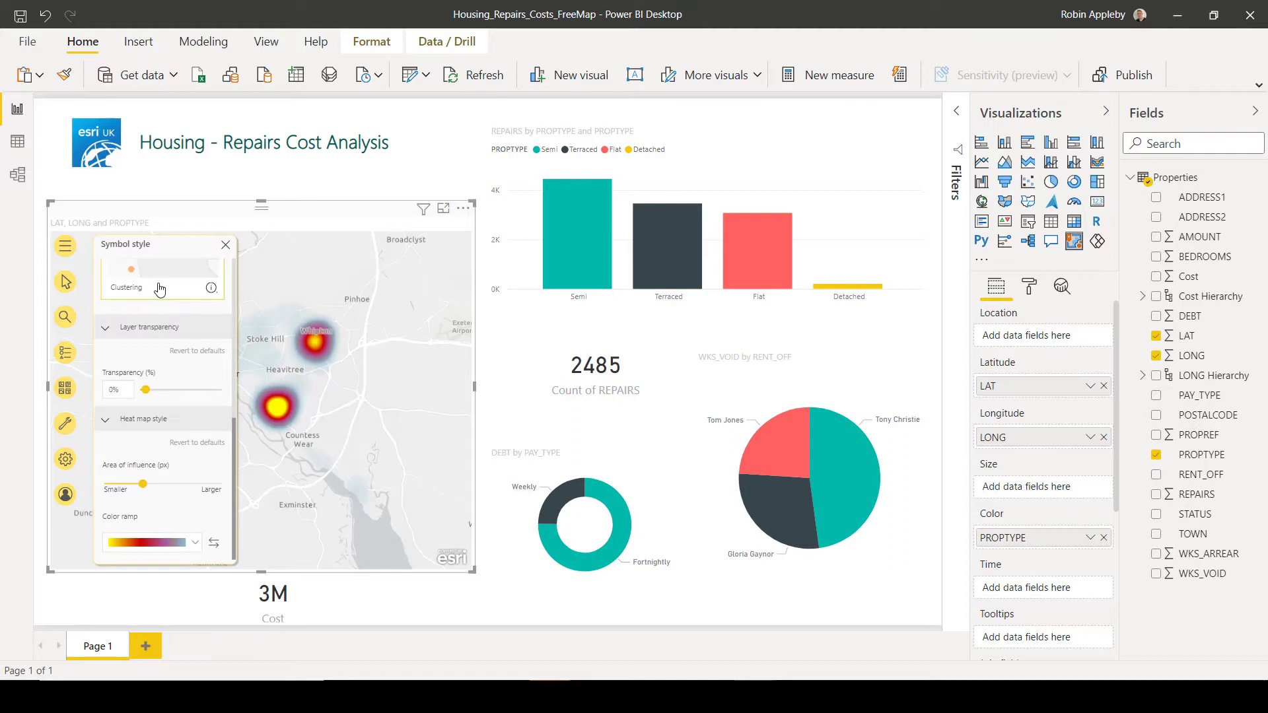
{"action": "left_click", "coordinate": [162, 290]}
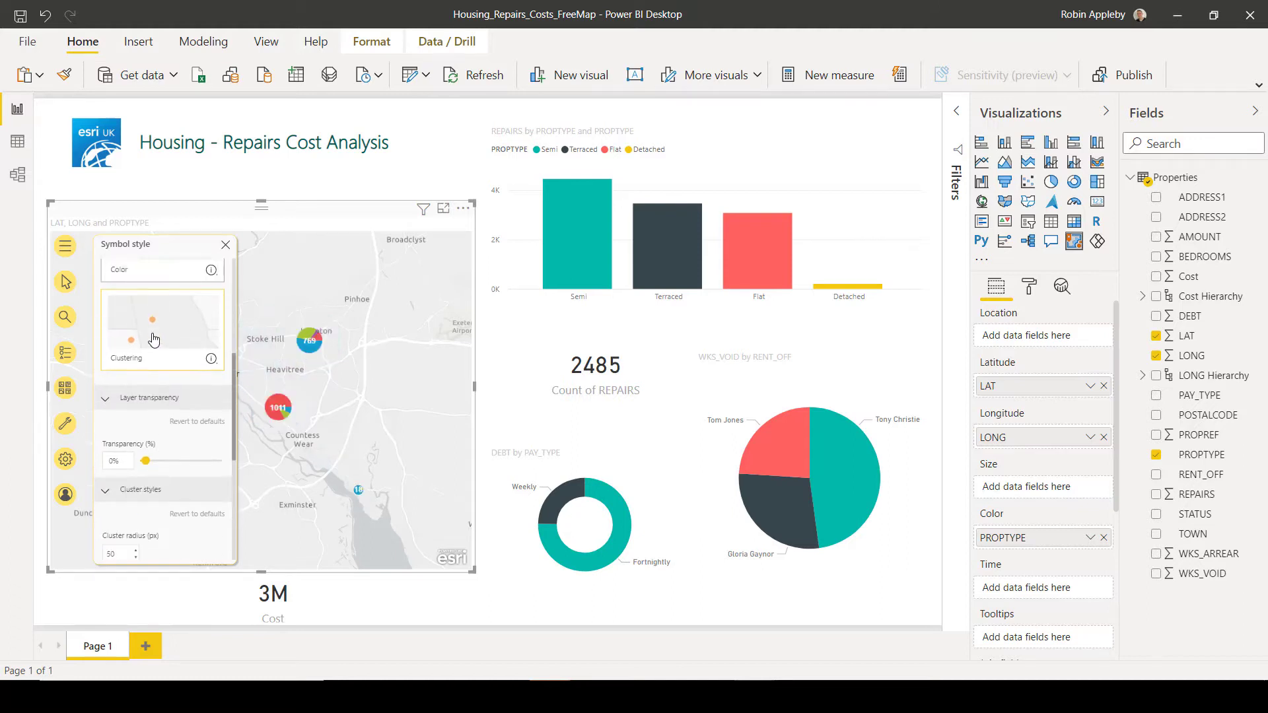
{"action": "scroll", "coordinate": [153, 344], "scroll_direction": "down", "scroll_amount": 5}
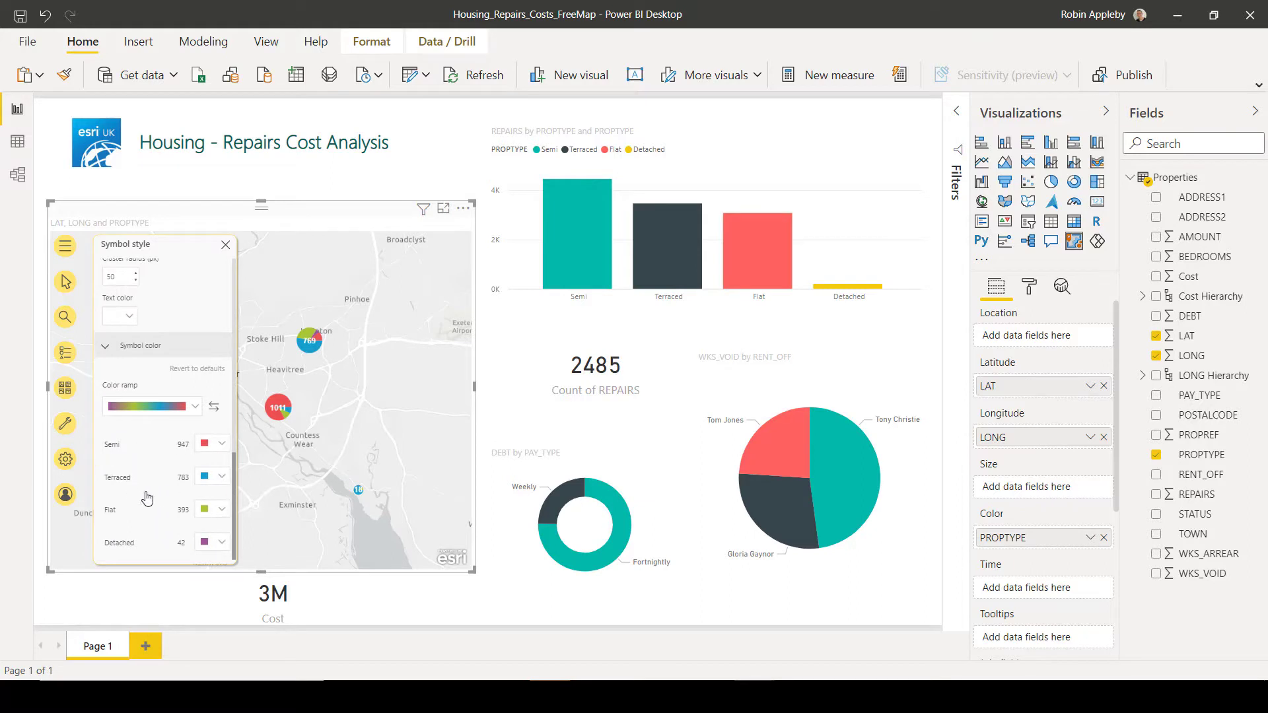
{"action": "scroll", "coordinate": [149, 433], "scroll_direction": "up", "scroll_amount": 5}
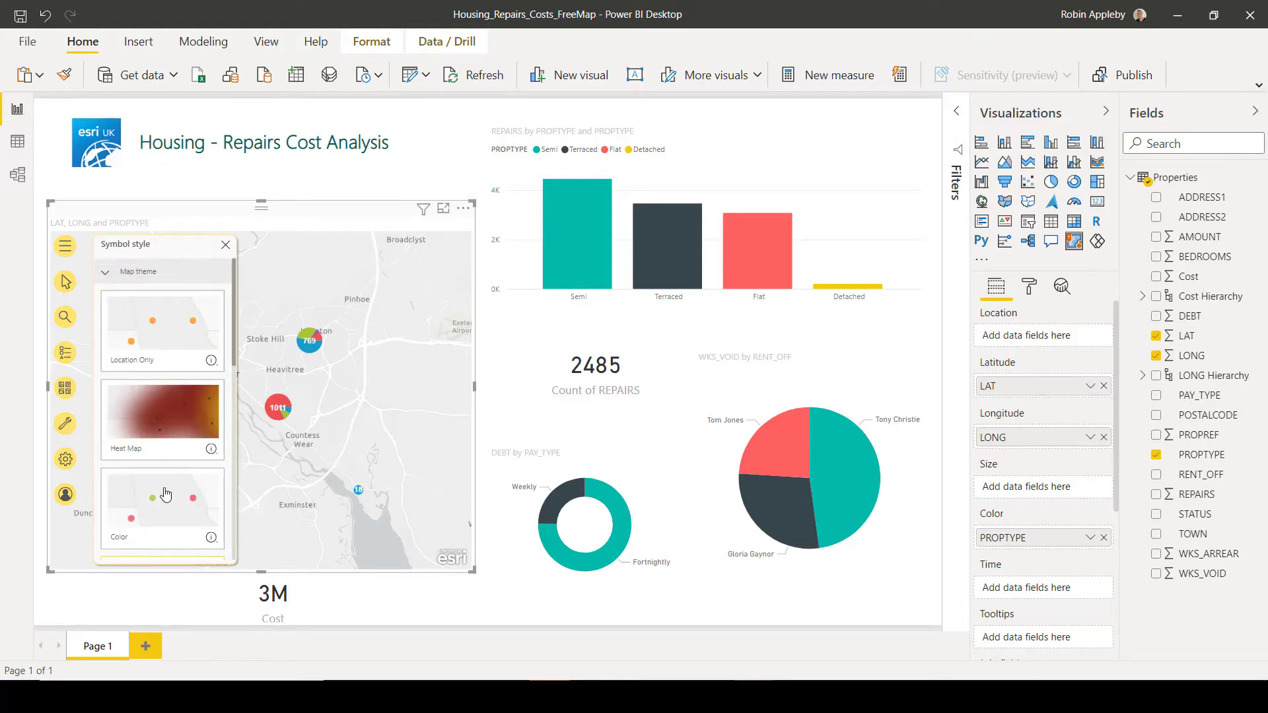
{"action": "left_click", "coordinate": [166, 500]}
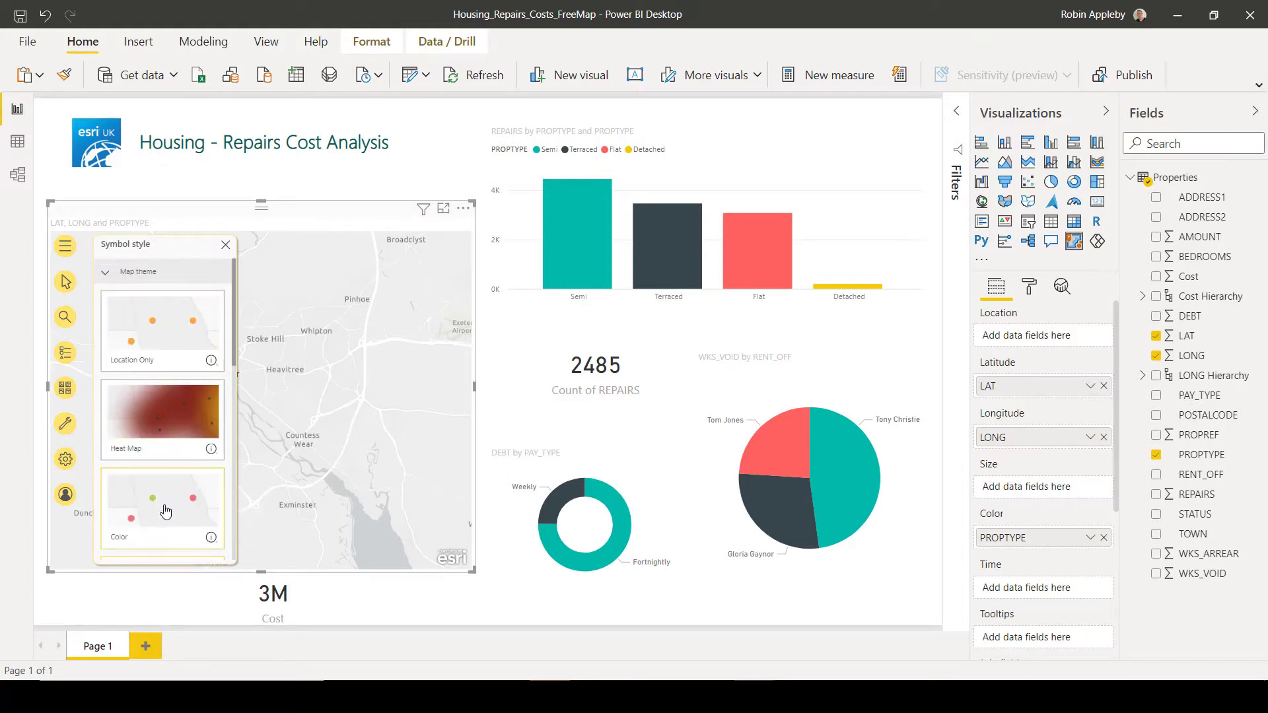
{"action": "left_click", "coordinate": [227, 246]}
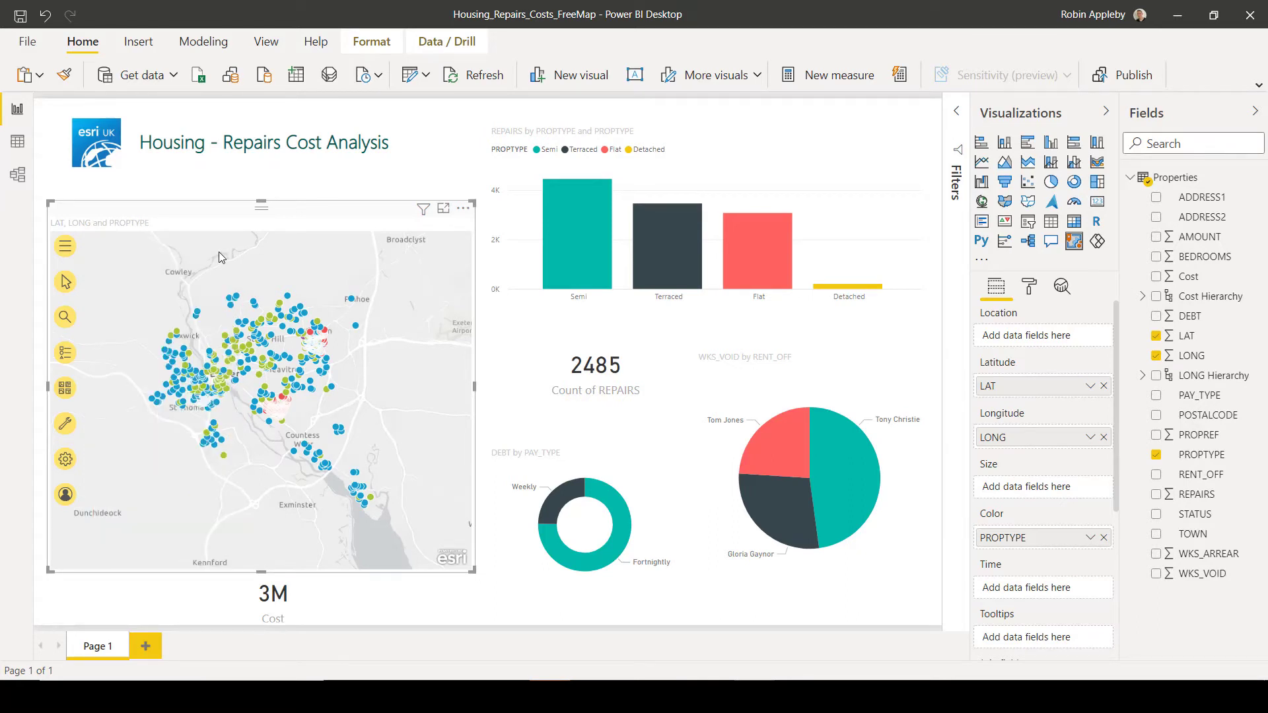
- Search ArcGIS reference layers for 'imd 2015' and add Index of Multiple Deprivation 2015
{"action": "left_click", "coordinate": [68, 423]}
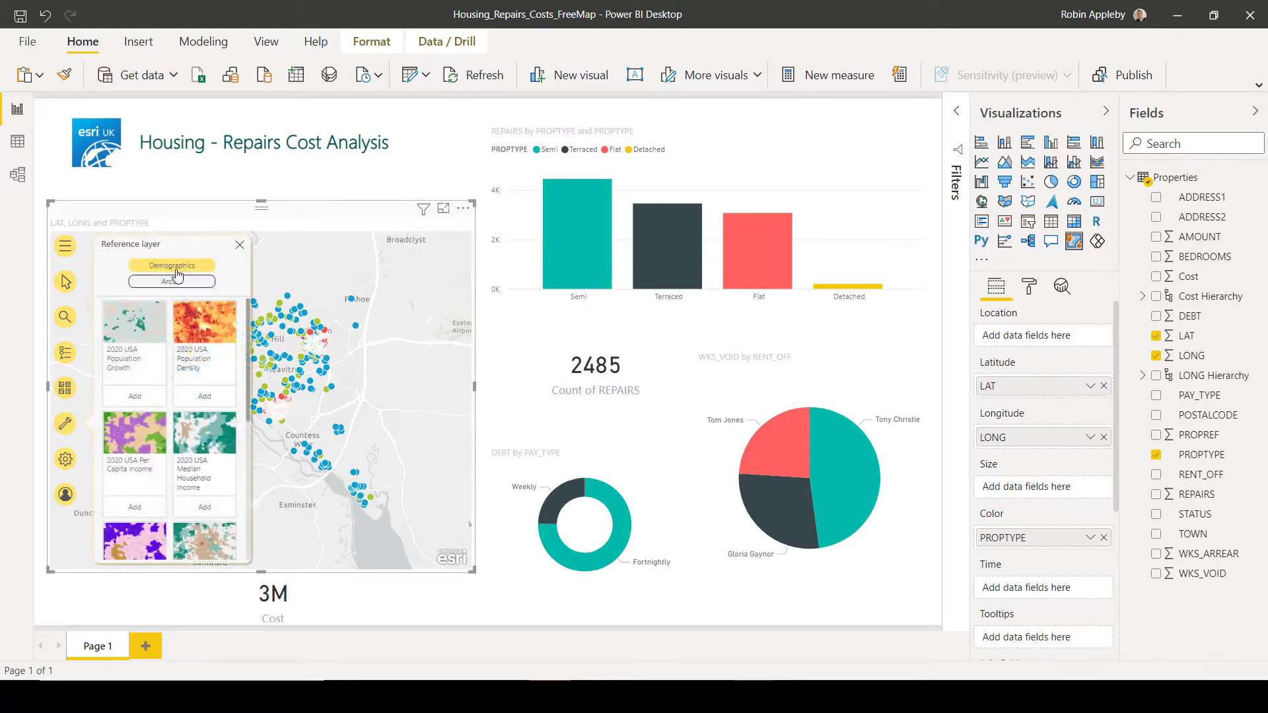
{"action": "left_click", "coordinate": [181, 288]}
{"action": "left_click", "coordinate": [168, 308]}
{"action": "type", "text": "imd 2015"}
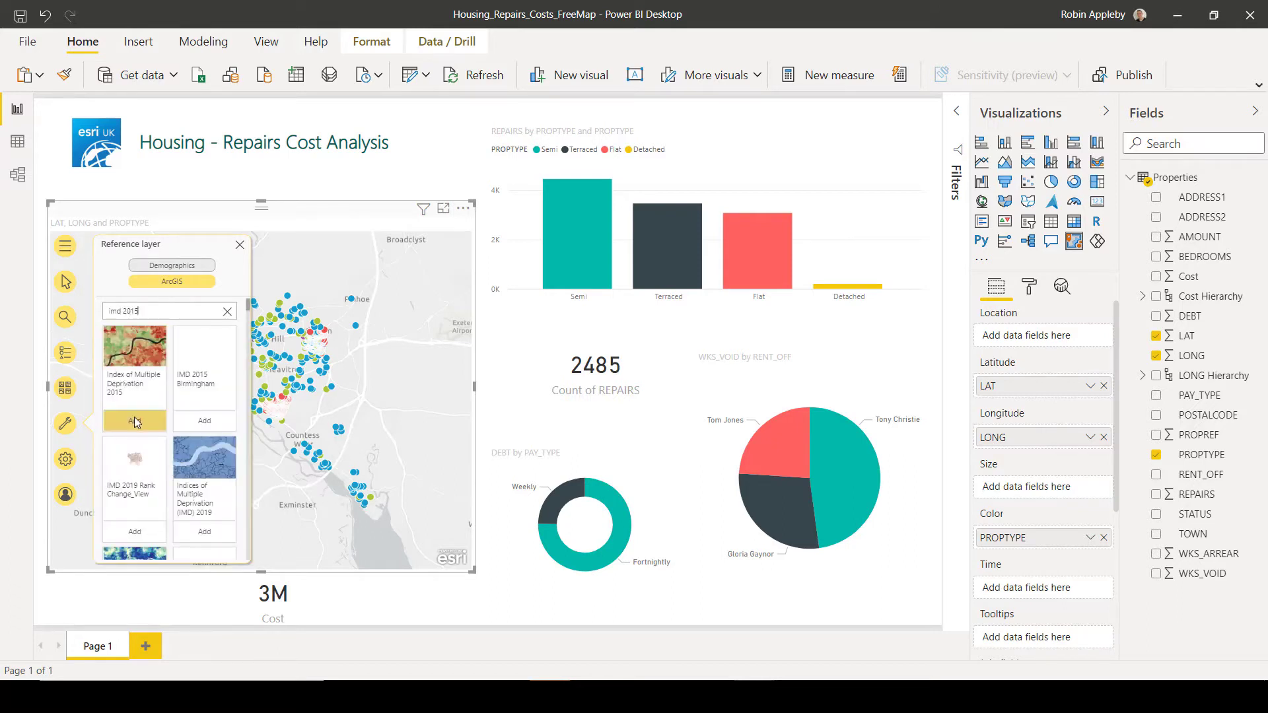
{"action": "left_click", "coordinate": [134, 419]}
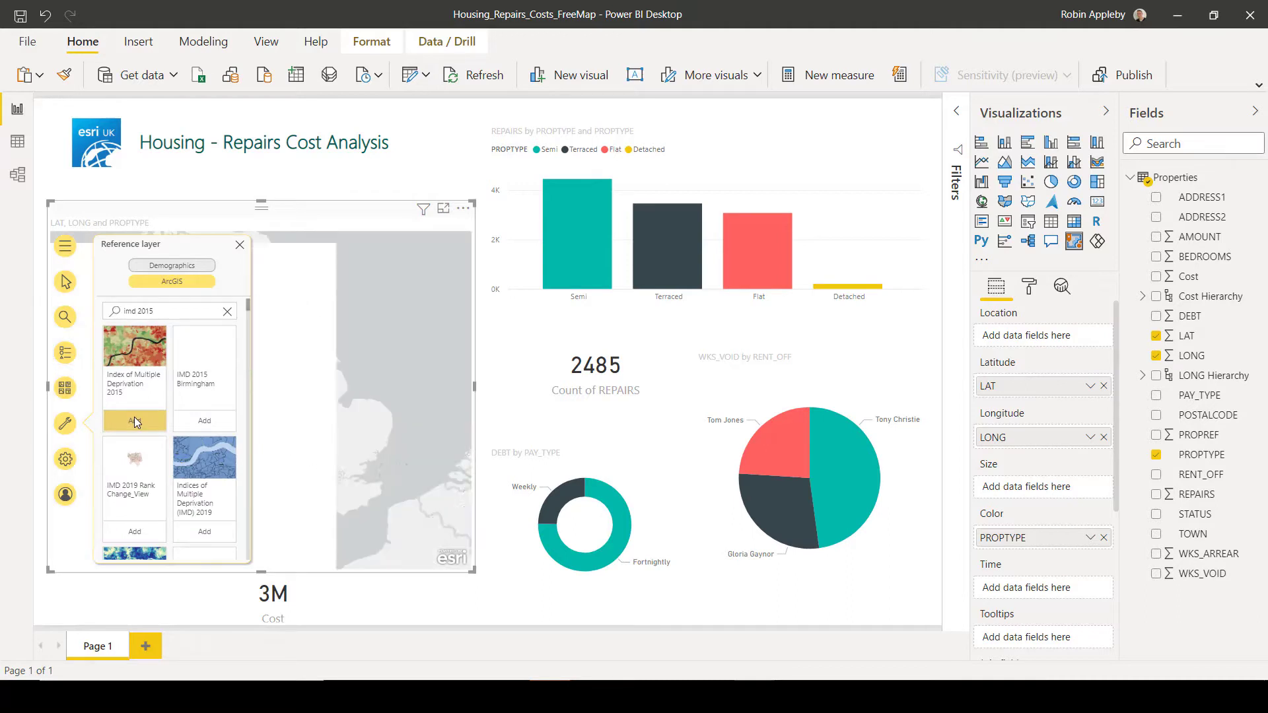
- Zoom the map into Devon and box-zoom onto the Exeter repair cluster
{"action": "left_click", "coordinate": [240, 245]}
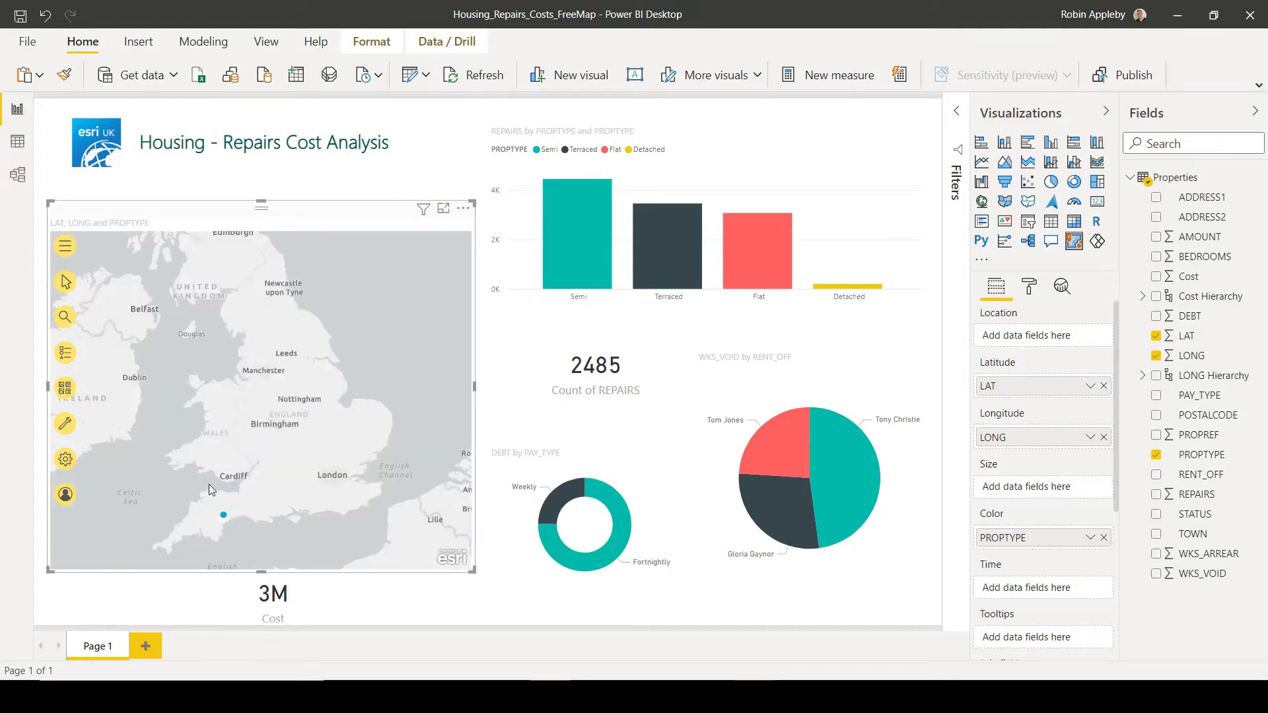
{"action": "scroll", "coordinate": [217, 509], "scroll_direction": "up", "scroll_amount": 5}
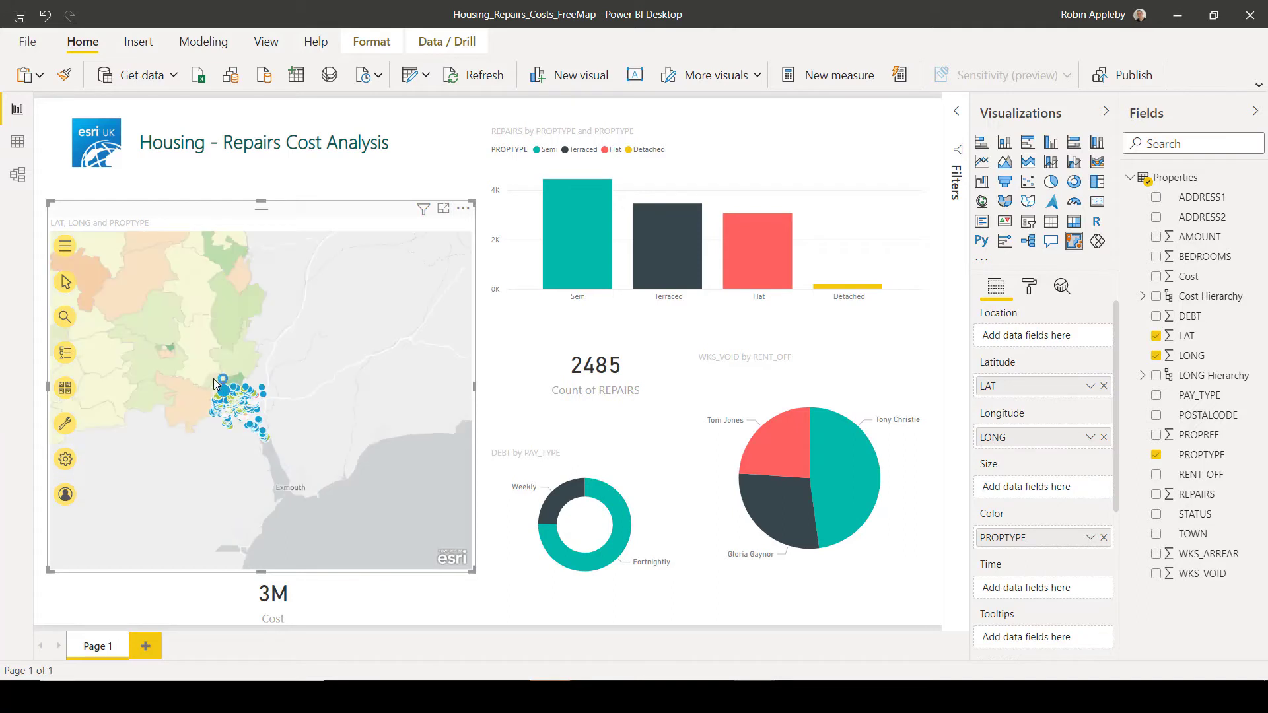
{"action": "left_click_drag", "start_coordinate": [194, 370], "coordinate": [292, 454]}
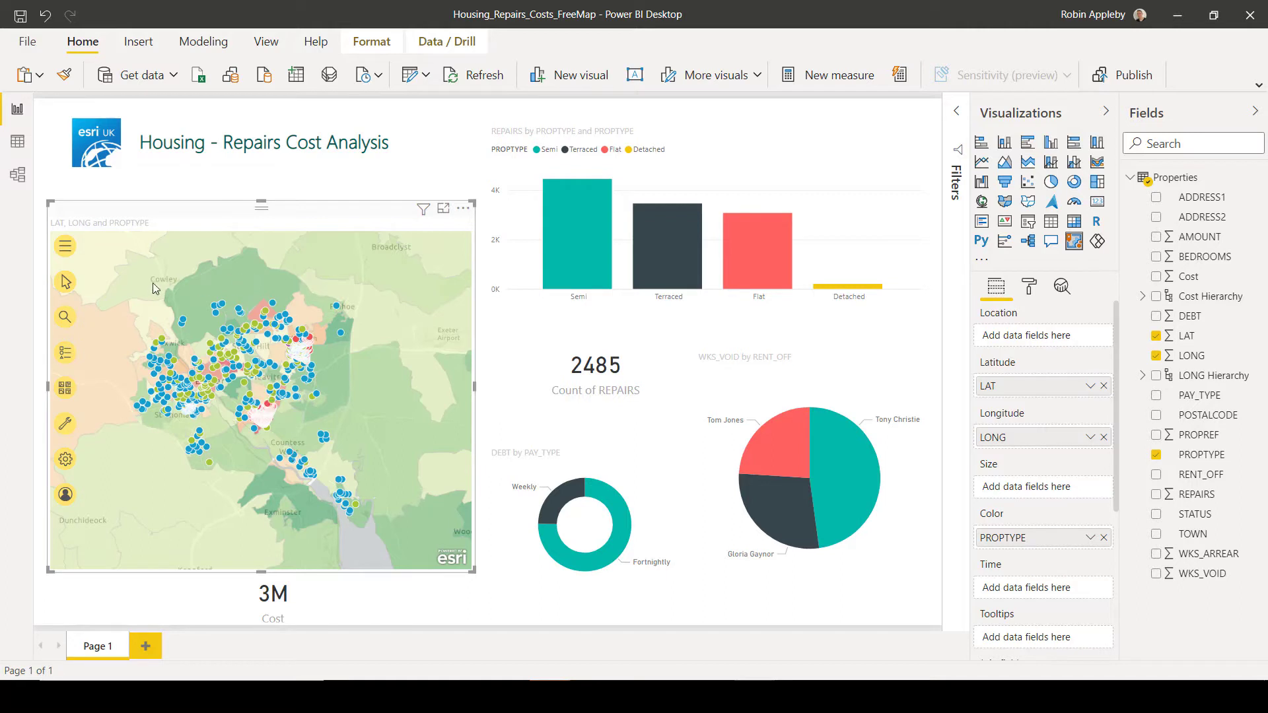
- View the deprivation statistics for two neighbouring Exeter areas
{"action": "left_click", "coordinate": [221, 276]}
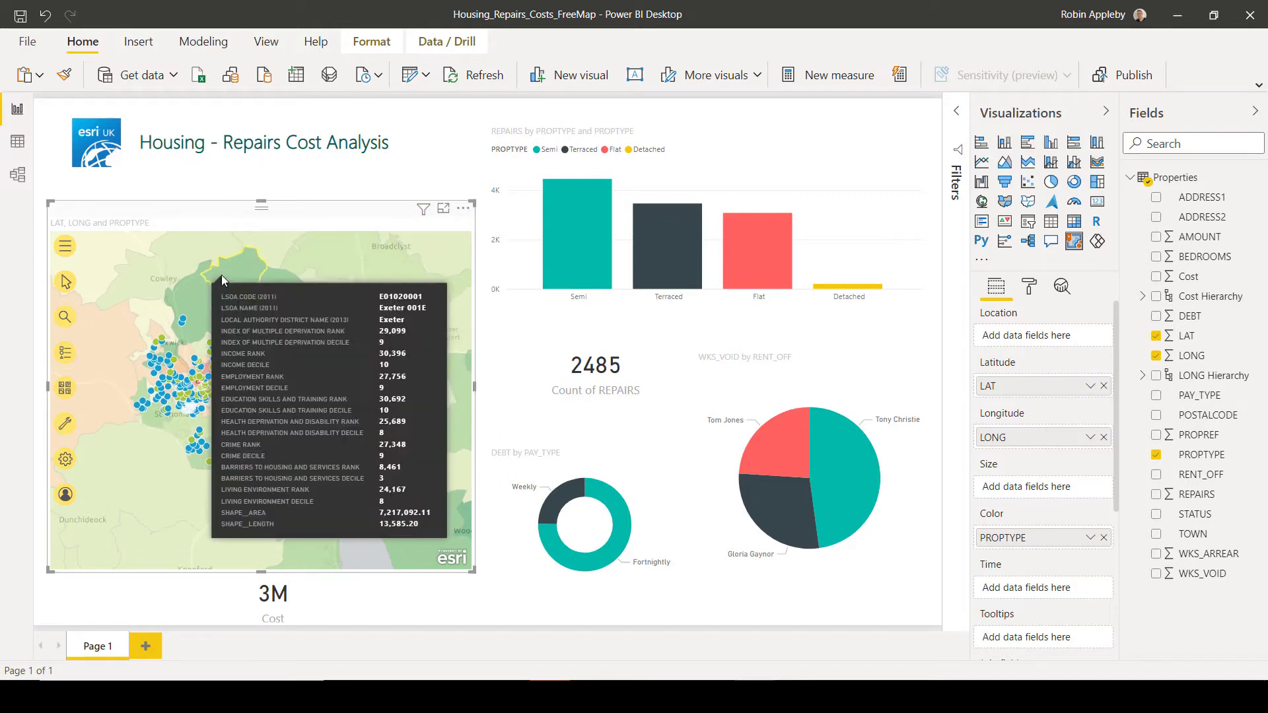
{"action": "left_click", "coordinate": [351, 280]}
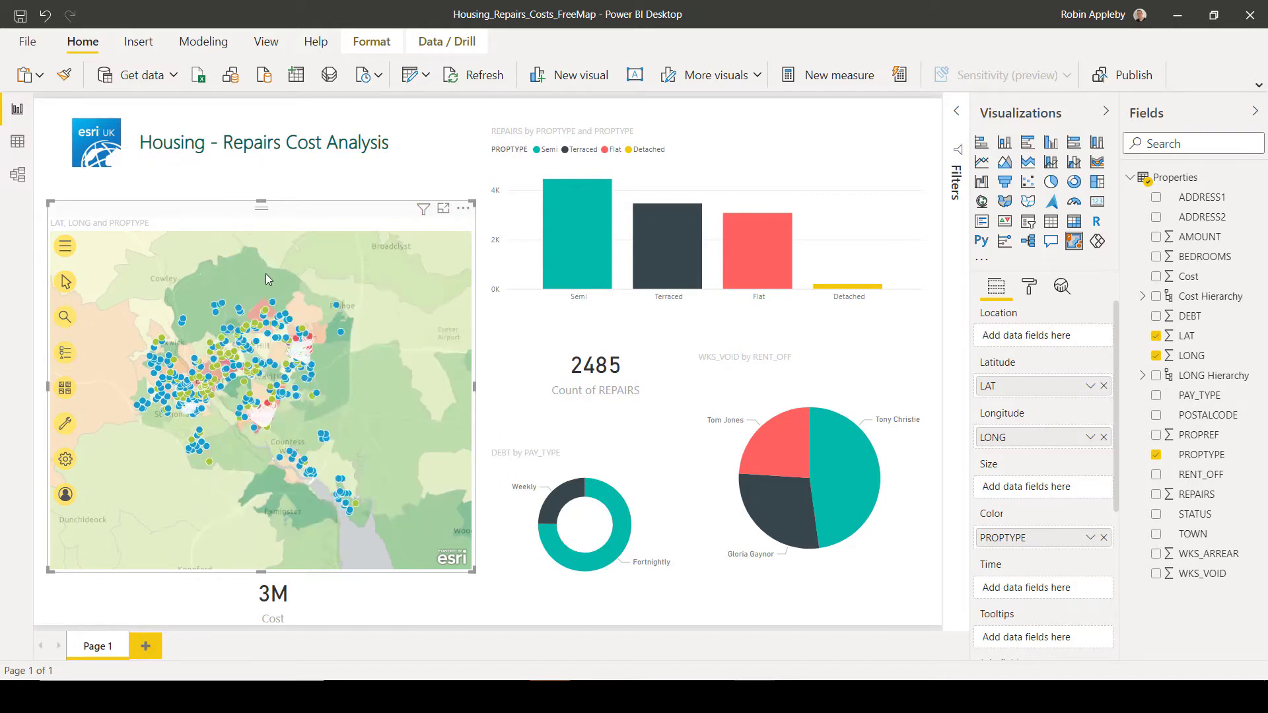
{"action": "left_click", "coordinate": [266, 275]}
{"action": "left_click", "coordinate": [353, 284]}
- Use Reference layer select to pick one deprivation area, filtering to 7 repairs costing 9026
{"action": "left_click", "coordinate": [66, 356]}
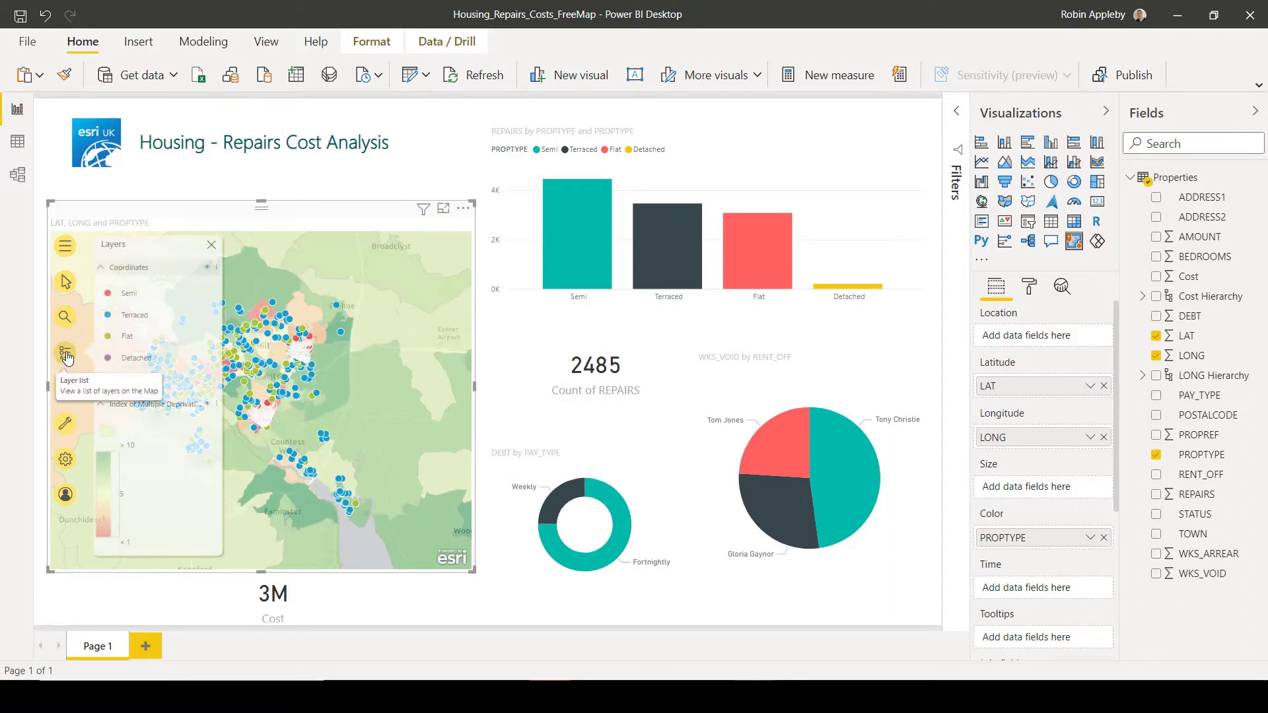
{"action": "left_click", "coordinate": [212, 245]}
{"action": "left_click", "coordinate": [66, 285]}
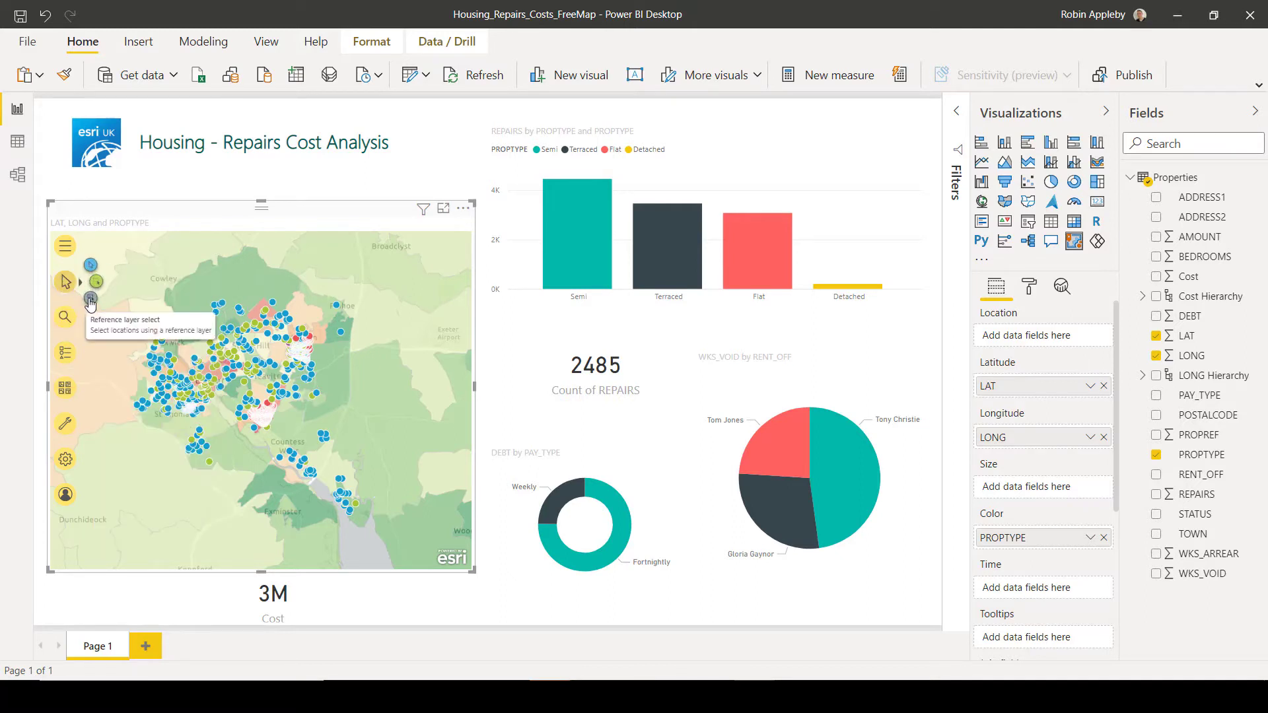
{"action": "left_click", "coordinate": [90, 300]}
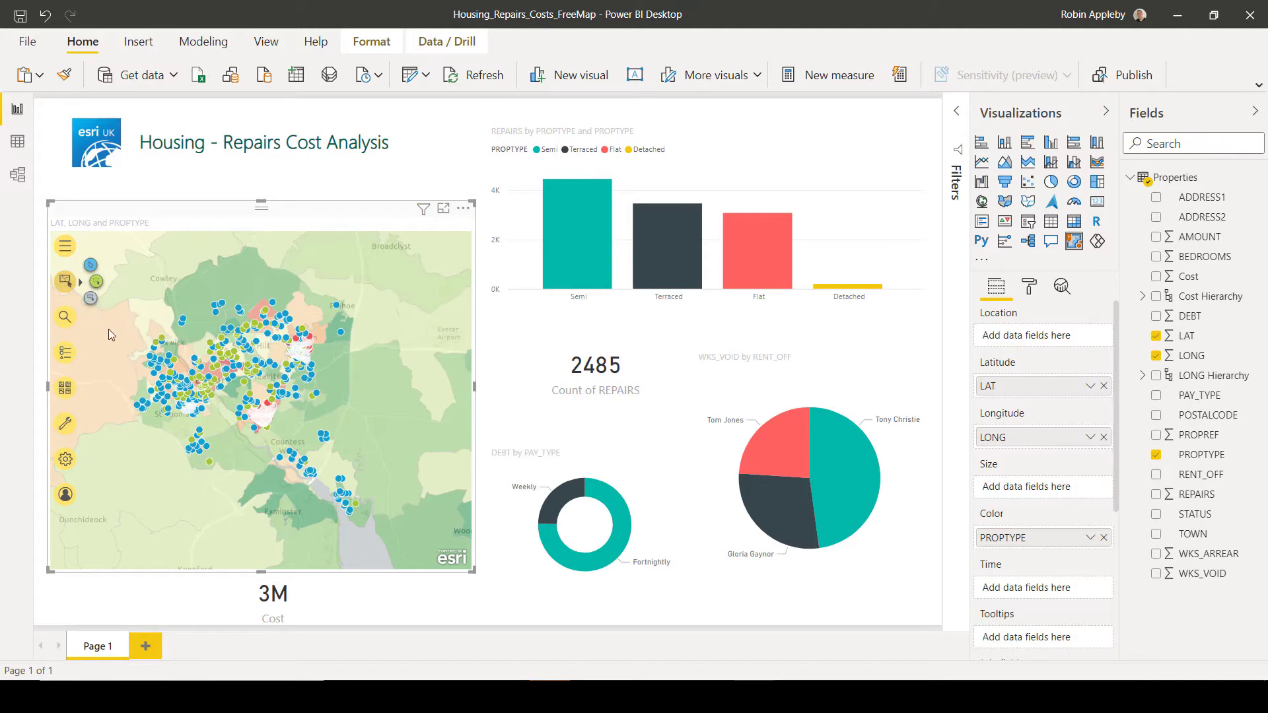
{"action": "left_click", "coordinate": [144, 390]}
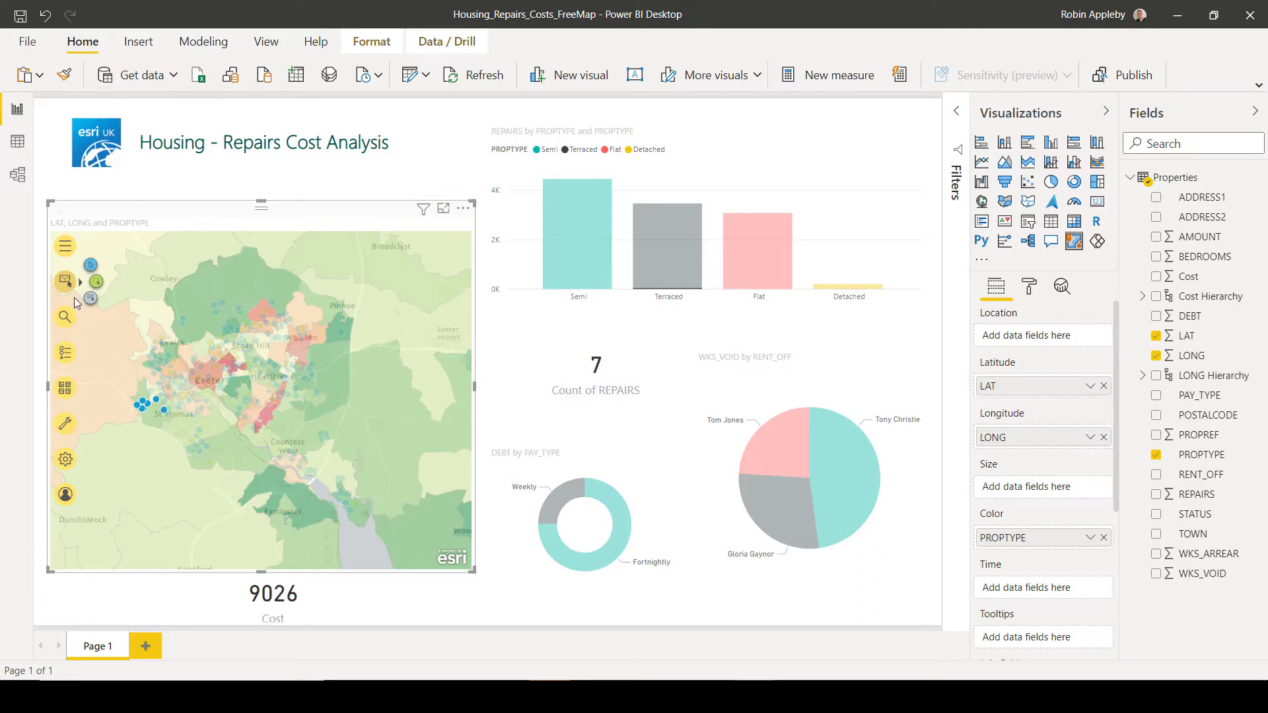
- Search the map for 'exeter hosp', go to Exeter Community Hospital, and zoom in
{"action": "left_click", "coordinate": [65, 321]}
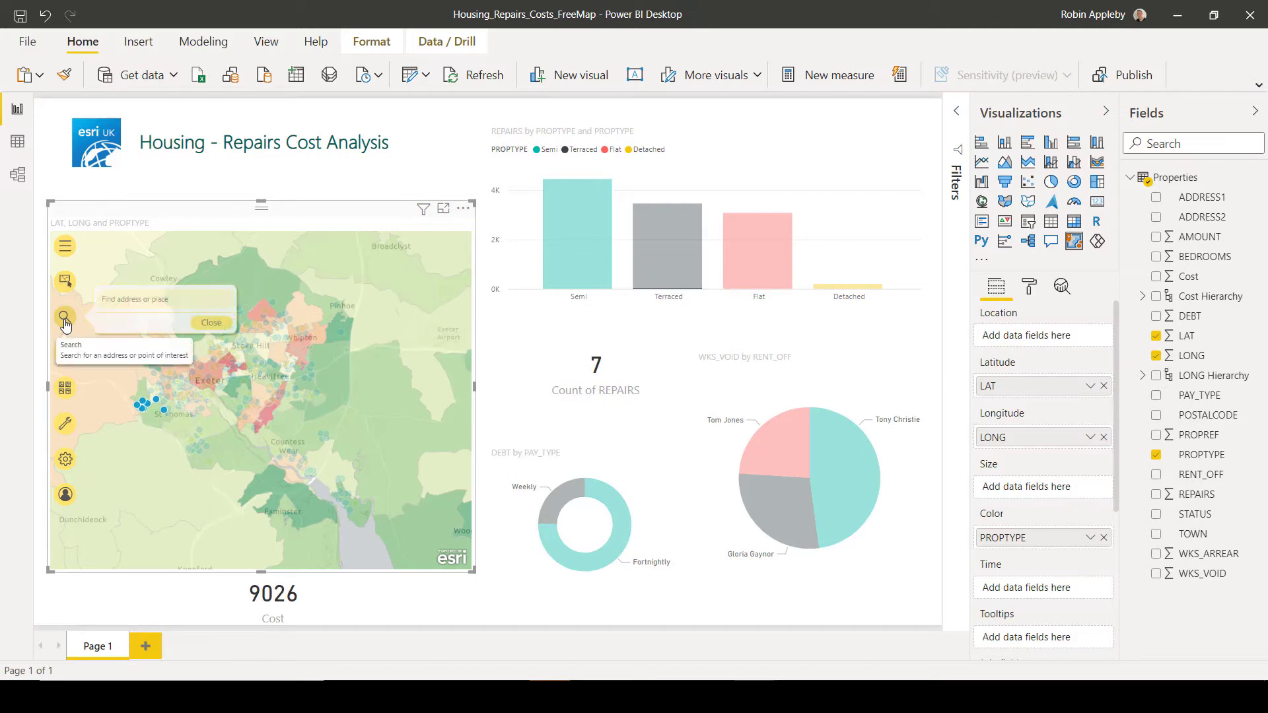
{"action": "left_click", "coordinate": [152, 299]}
{"action": "type", "text": "exeter"}
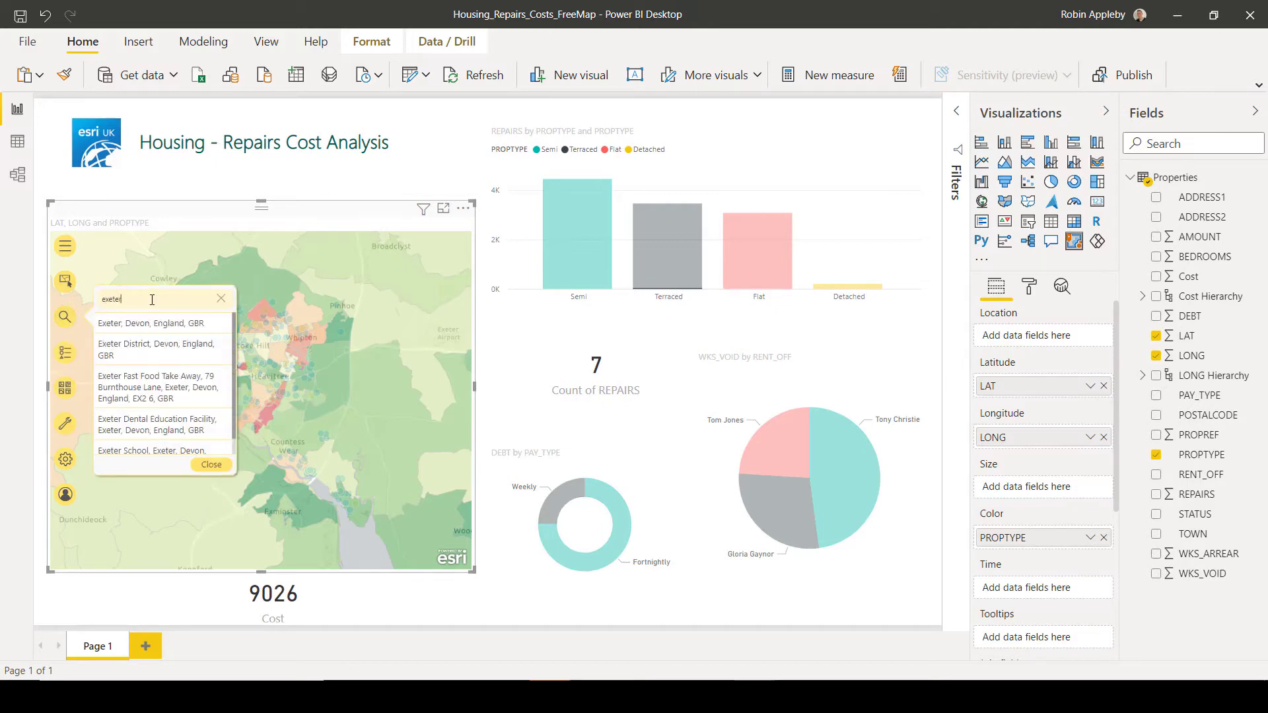
{"action": "type", "text": " hosp"}
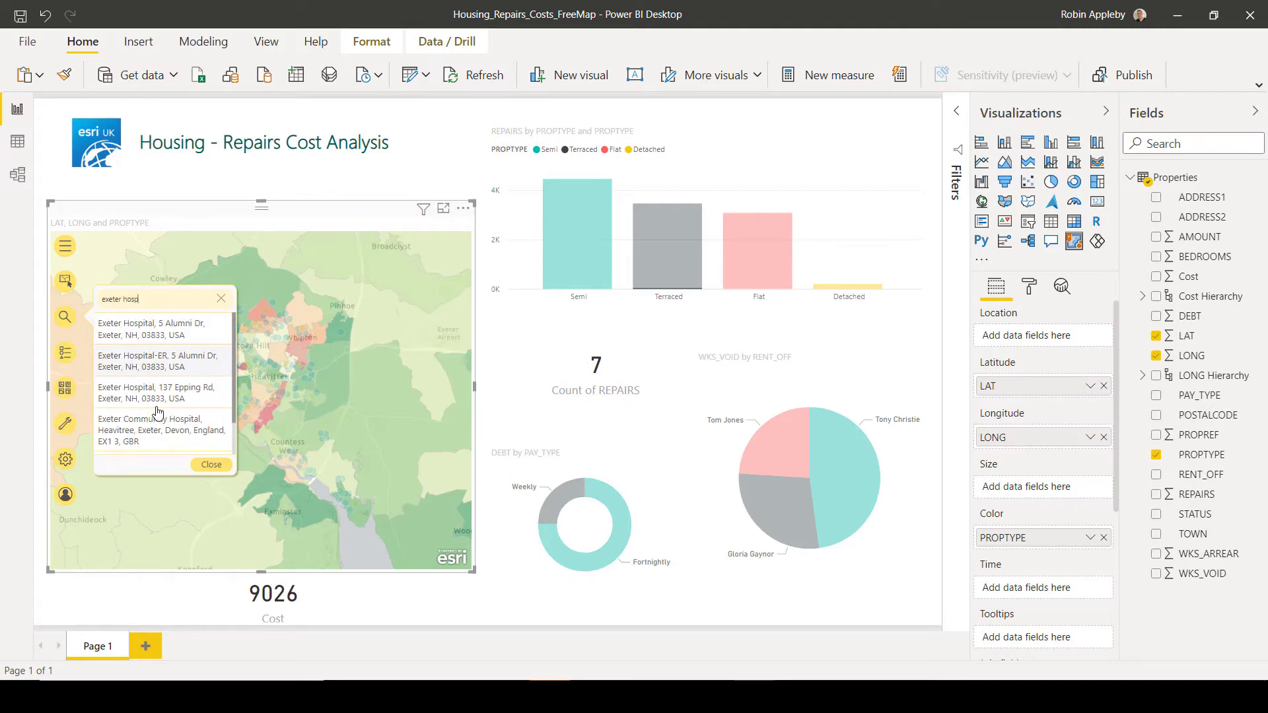
{"action": "left_click", "coordinate": [160, 435]}
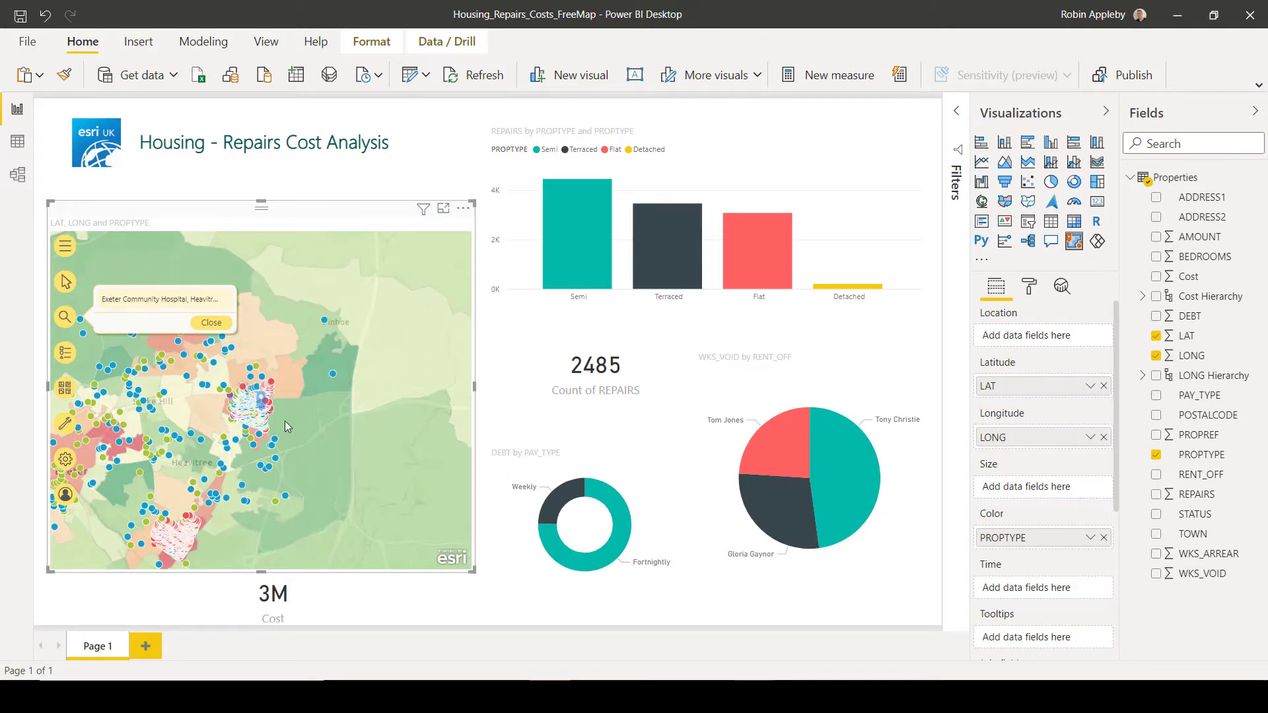
{"action": "scroll", "coordinate": [277, 415], "scroll_direction": "up", "scroll_amount": 1}
- Start a Drive time analysis using the hospital pin as the starting location
{"action": "scroll", "coordinate": [274, 411], "scroll_direction": "up", "scroll_amount": 3}
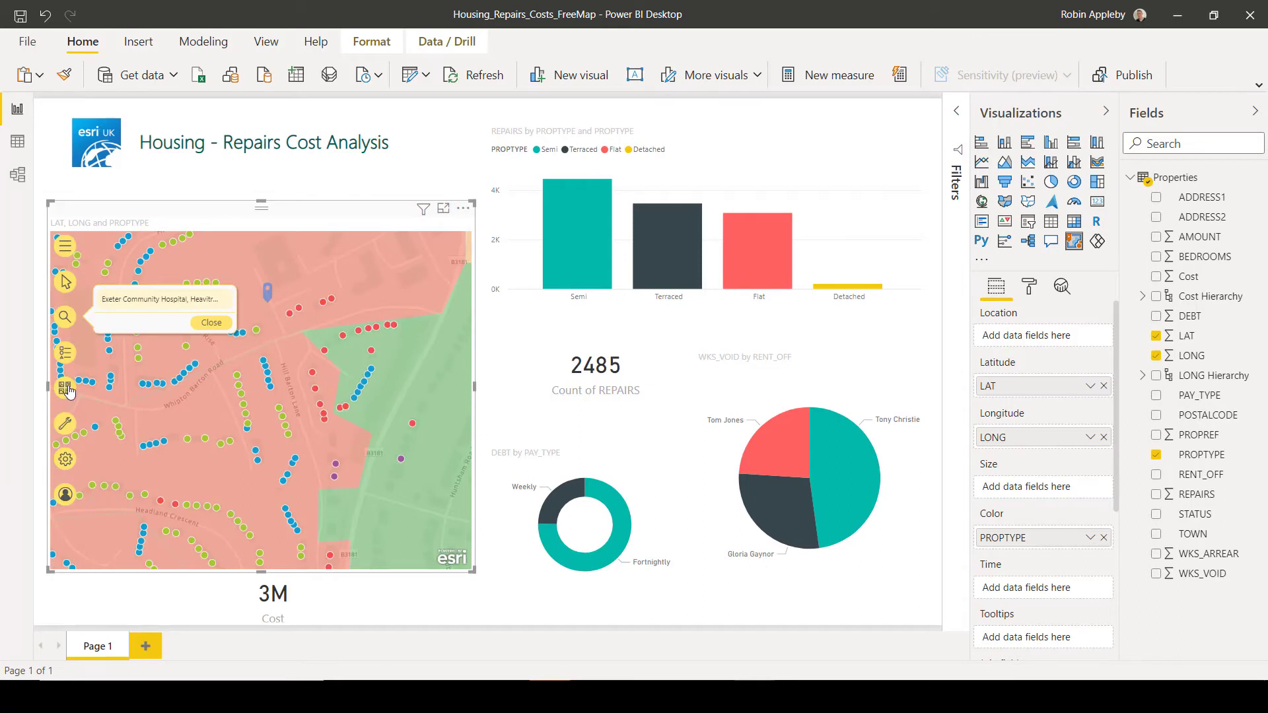
{"action": "left_click", "coordinate": [218, 328]}
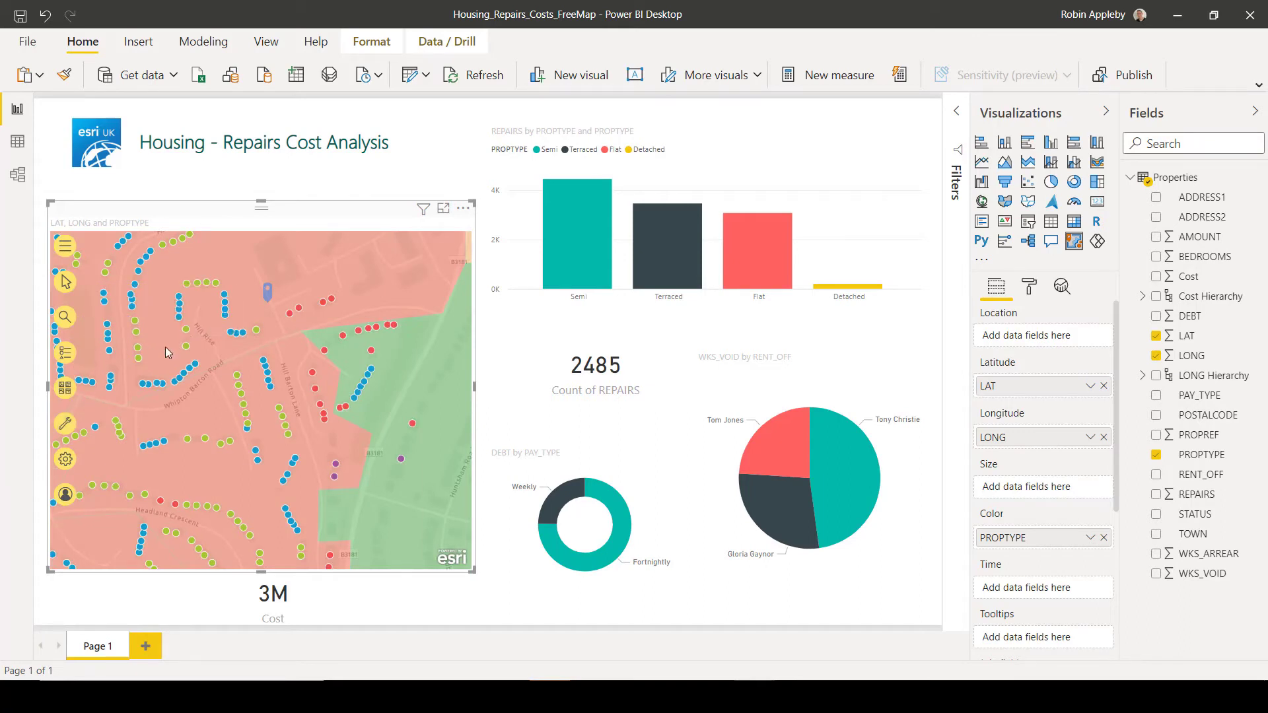
{"action": "mouse_move", "coordinate": [65, 441]}
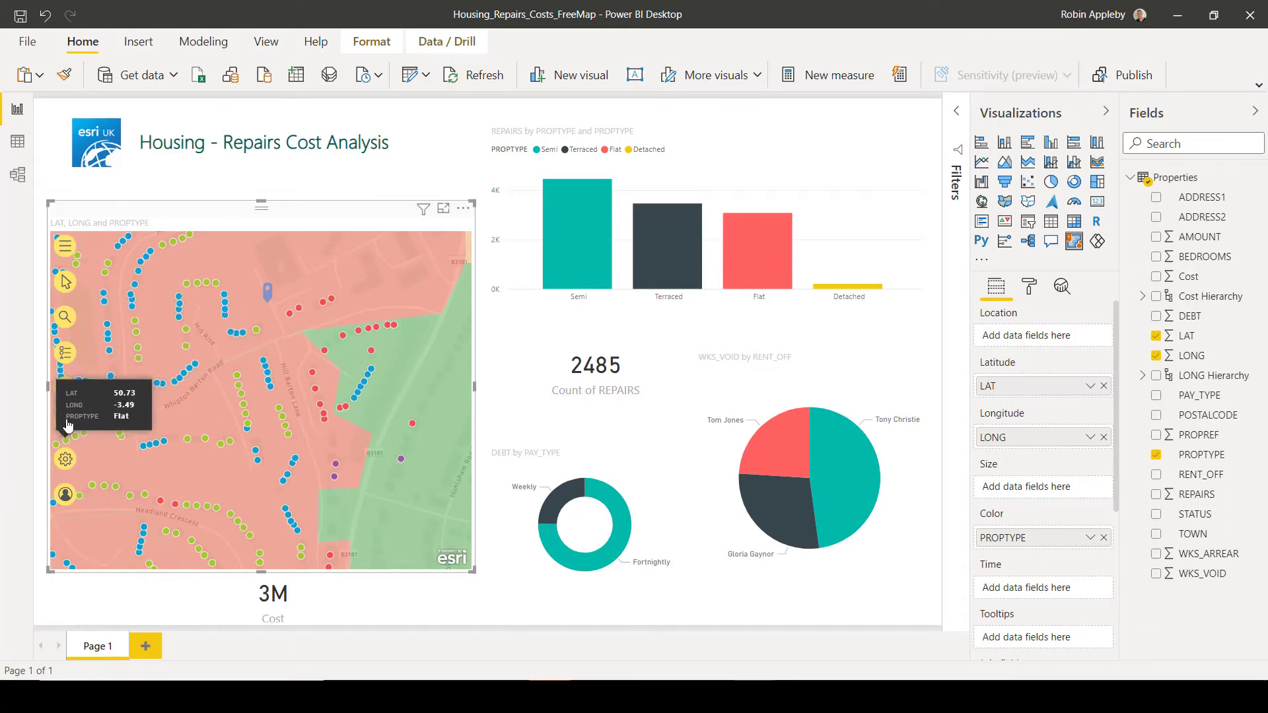
{"action": "left_click", "coordinate": [66, 425]}
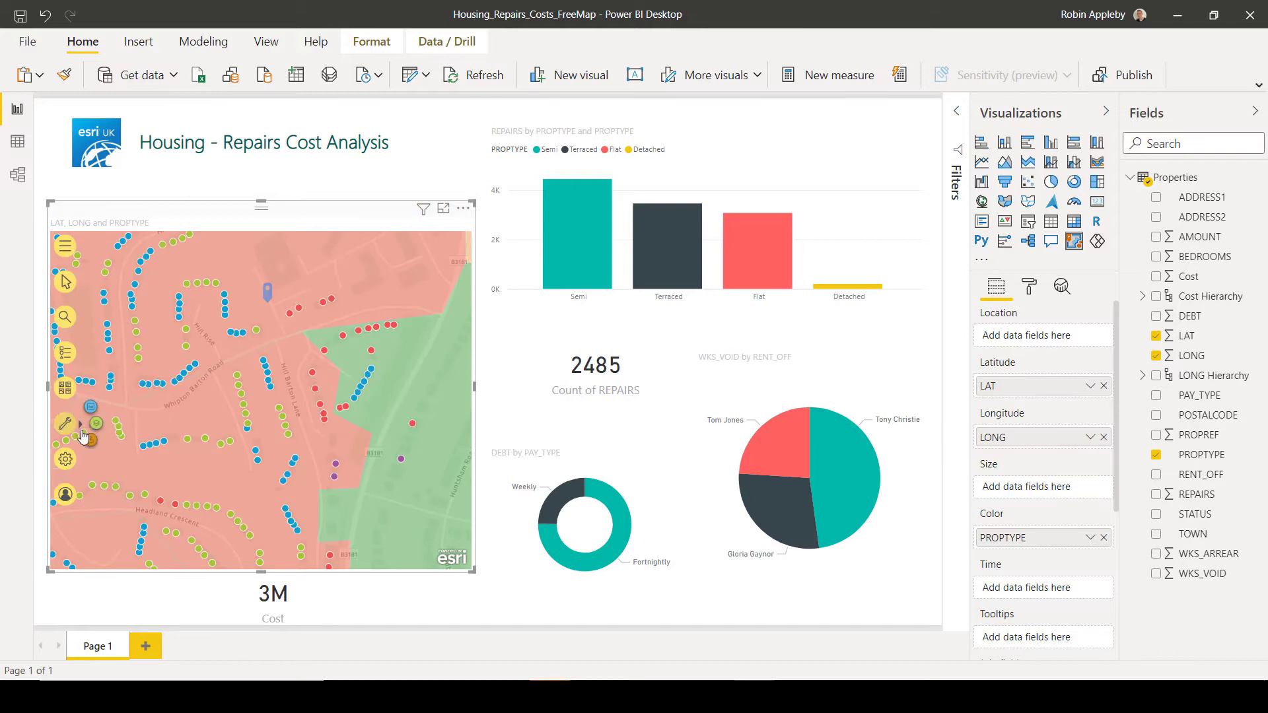
{"action": "left_click", "coordinate": [82, 434]}
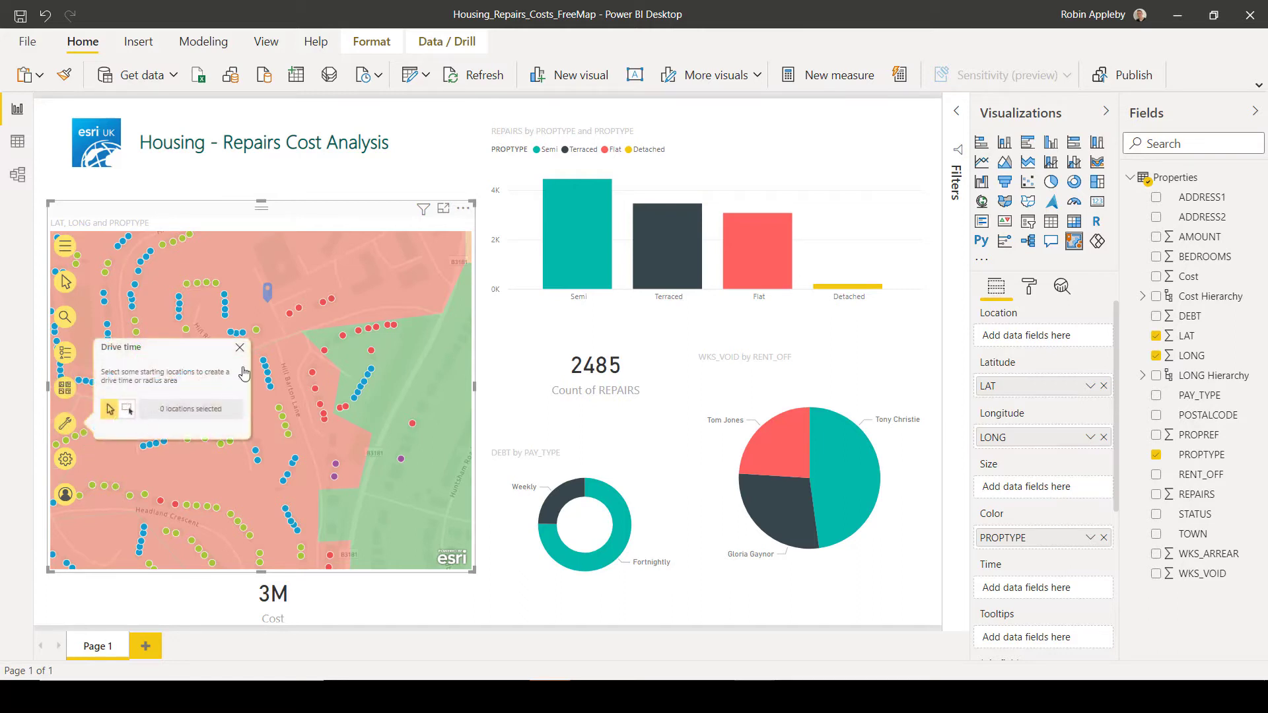
{"action": "left_click", "coordinate": [267, 296]}
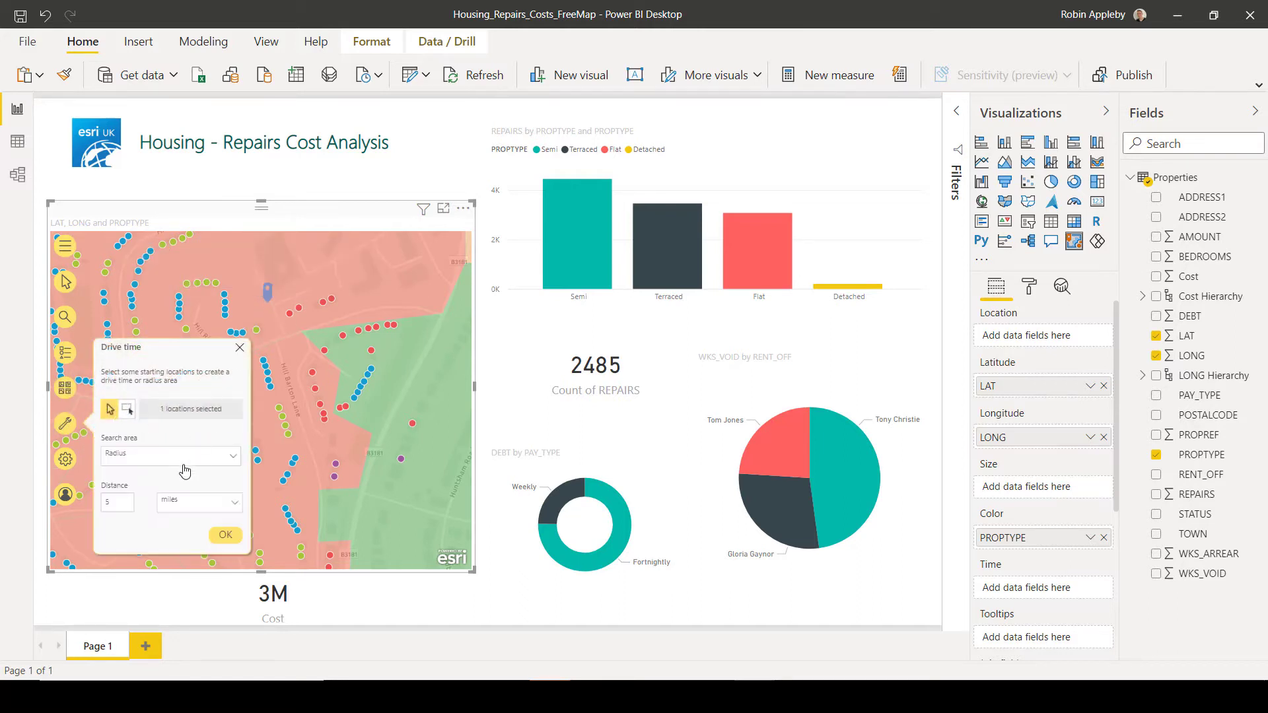
- Set the search area to Drive time with a distance of 2 minutes and create it
{"action": "double_click", "coordinate": [123, 502]}
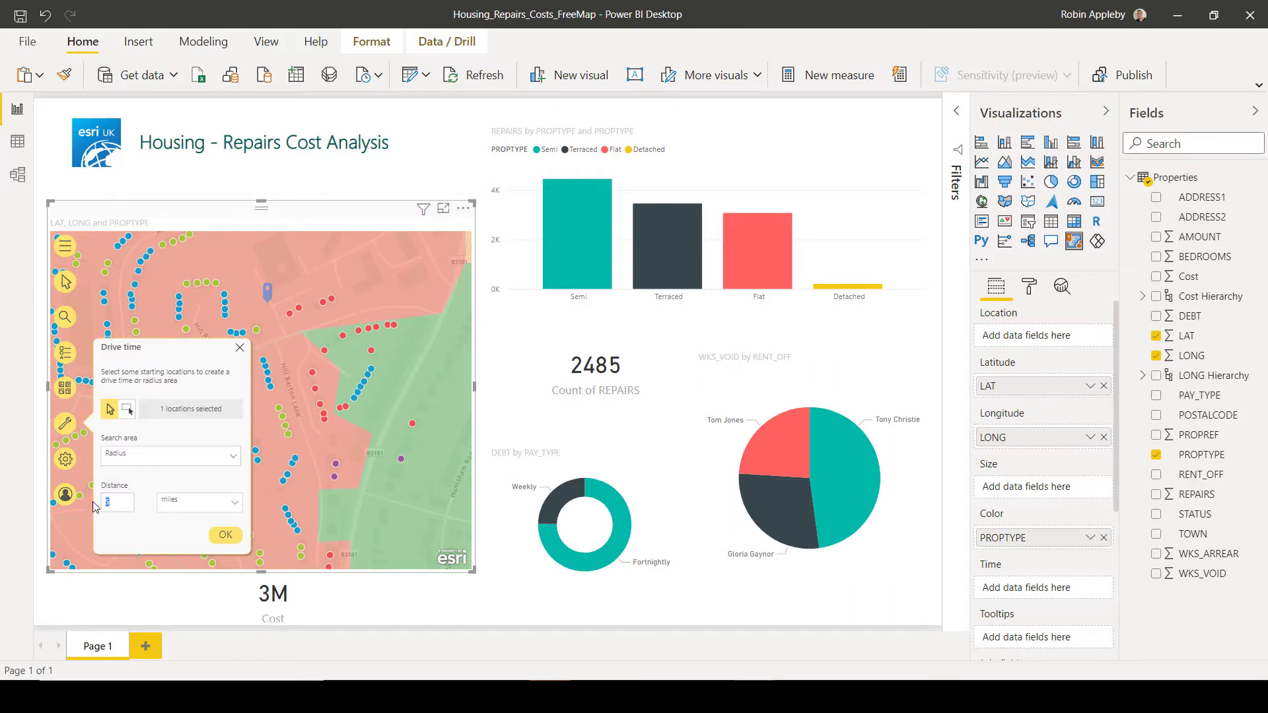
{"action": "left_click", "coordinate": [137, 457]}
{"action": "left_click", "coordinate": [136, 486]}
{"action": "double_click", "coordinate": [126, 499]}
{"action": "type", "text": "2"}
{"action": "left_click", "coordinate": [226, 536]}
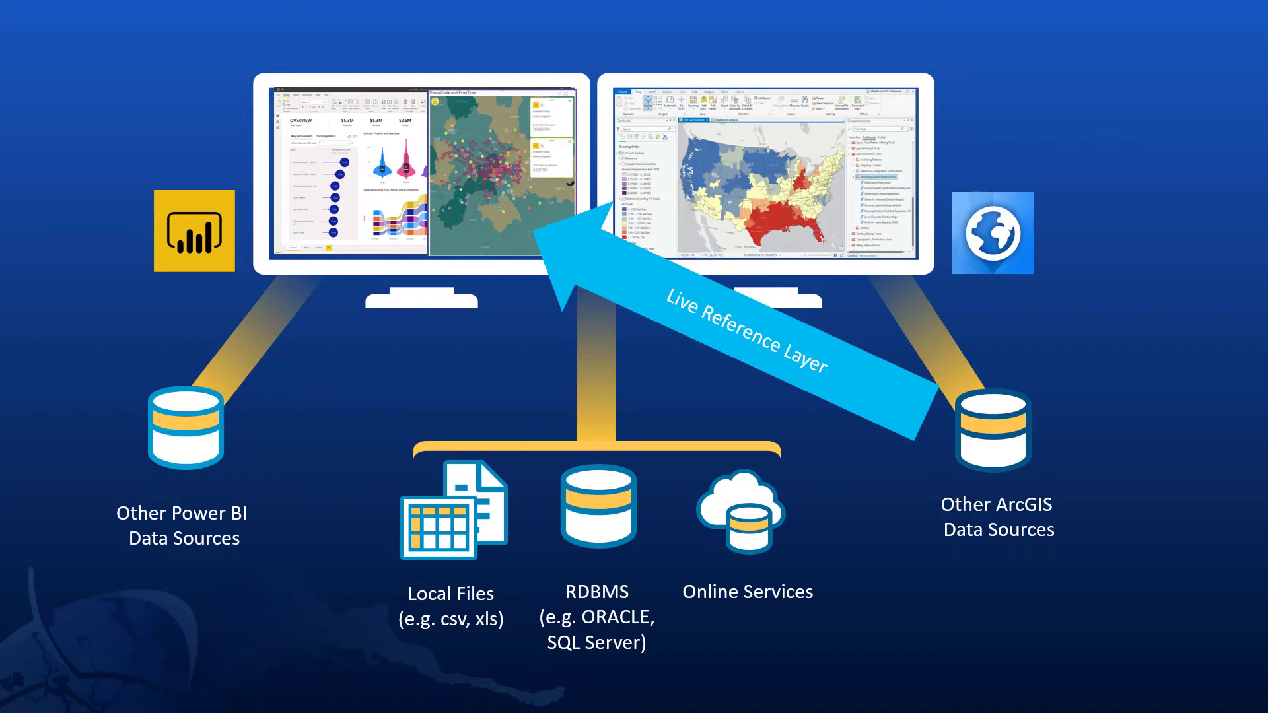
- Advance past the ArcGIS for Power BI (ArcGIS Identity Version) slide
{"action": "key", "text": "Right"}
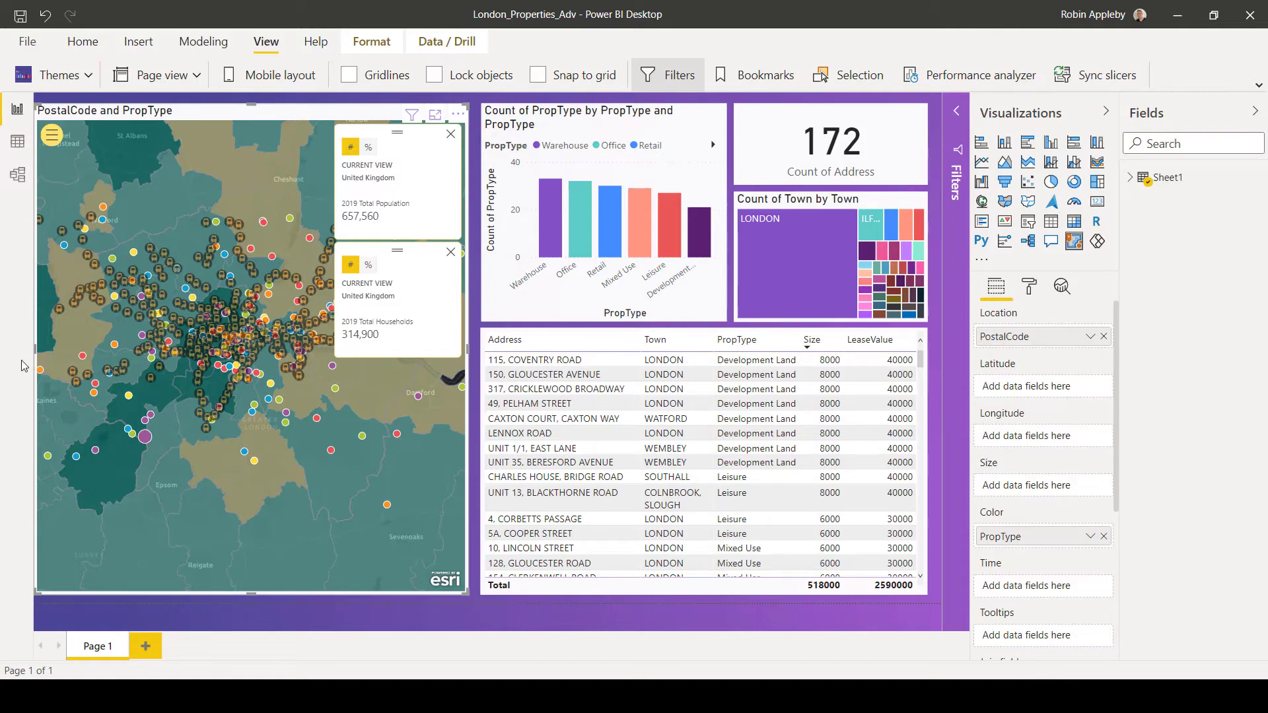
- Hide the United Kingdom Purchasing and London tube stations layers in the map's Layers list
{"action": "mouse_move", "coordinate": [201, 316]}
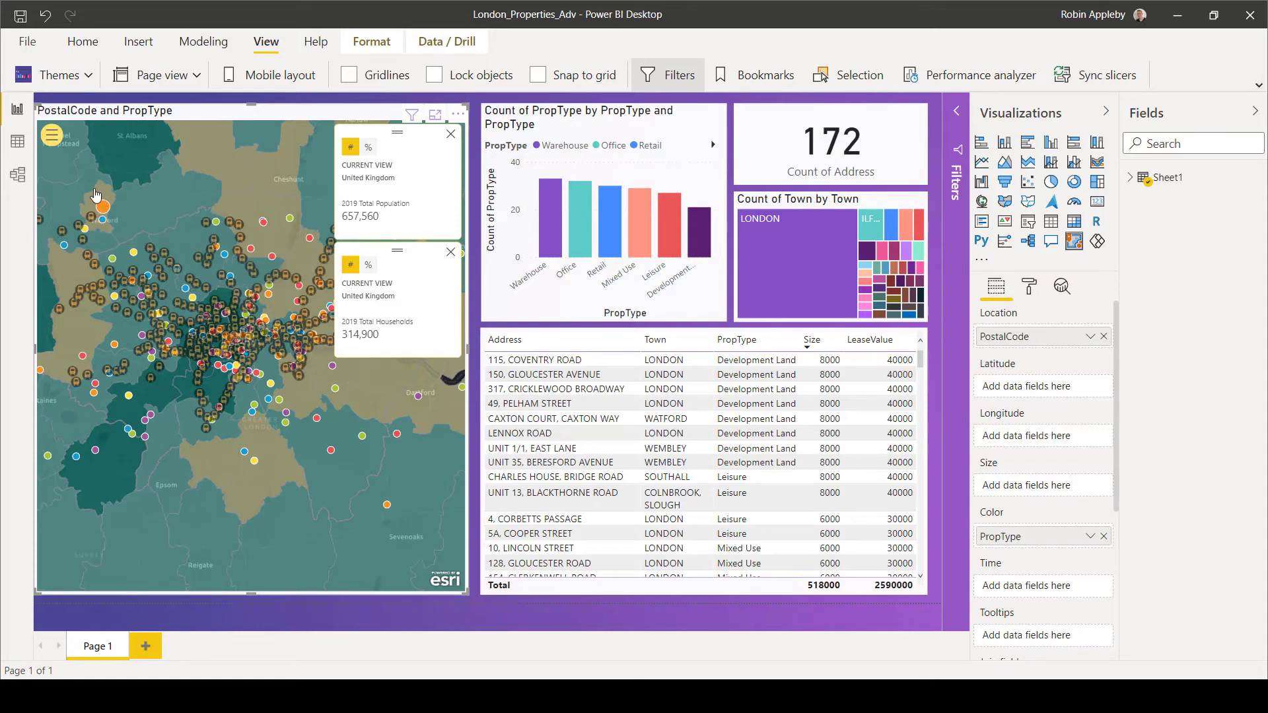
{"action": "left_click", "coordinate": [53, 137]}
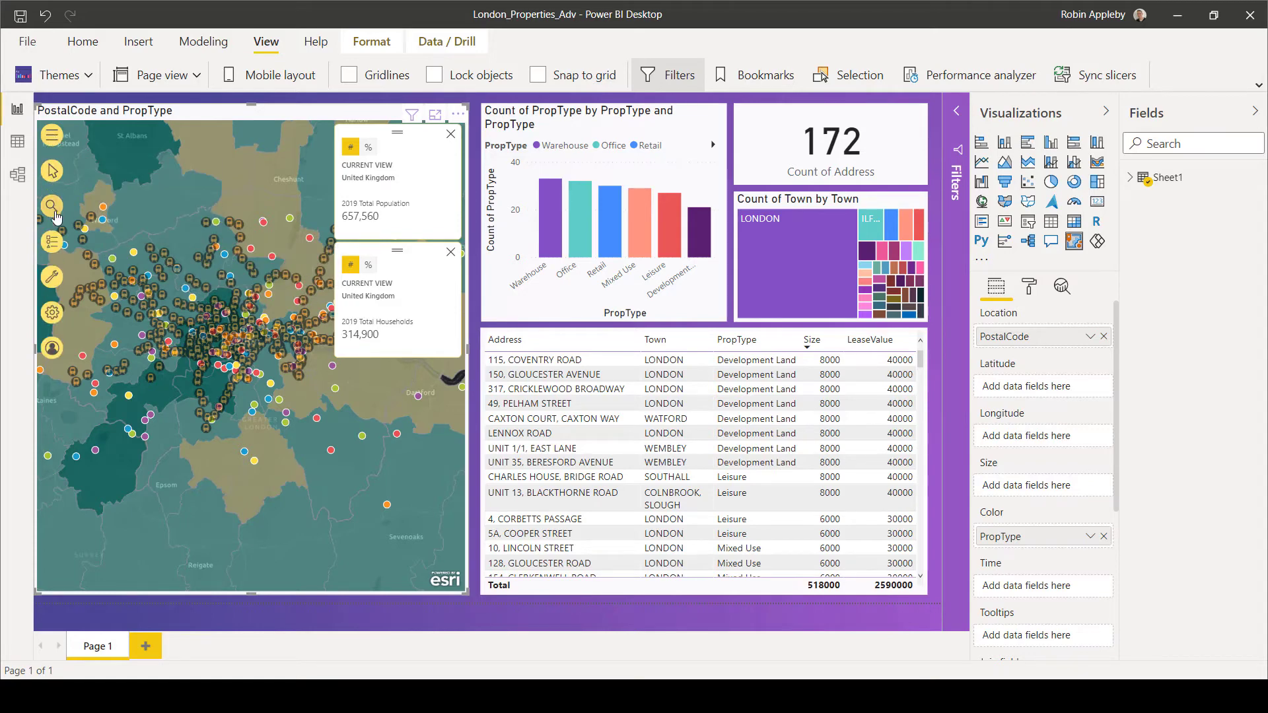
{"action": "left_click", "coordinate": [53, 242]}
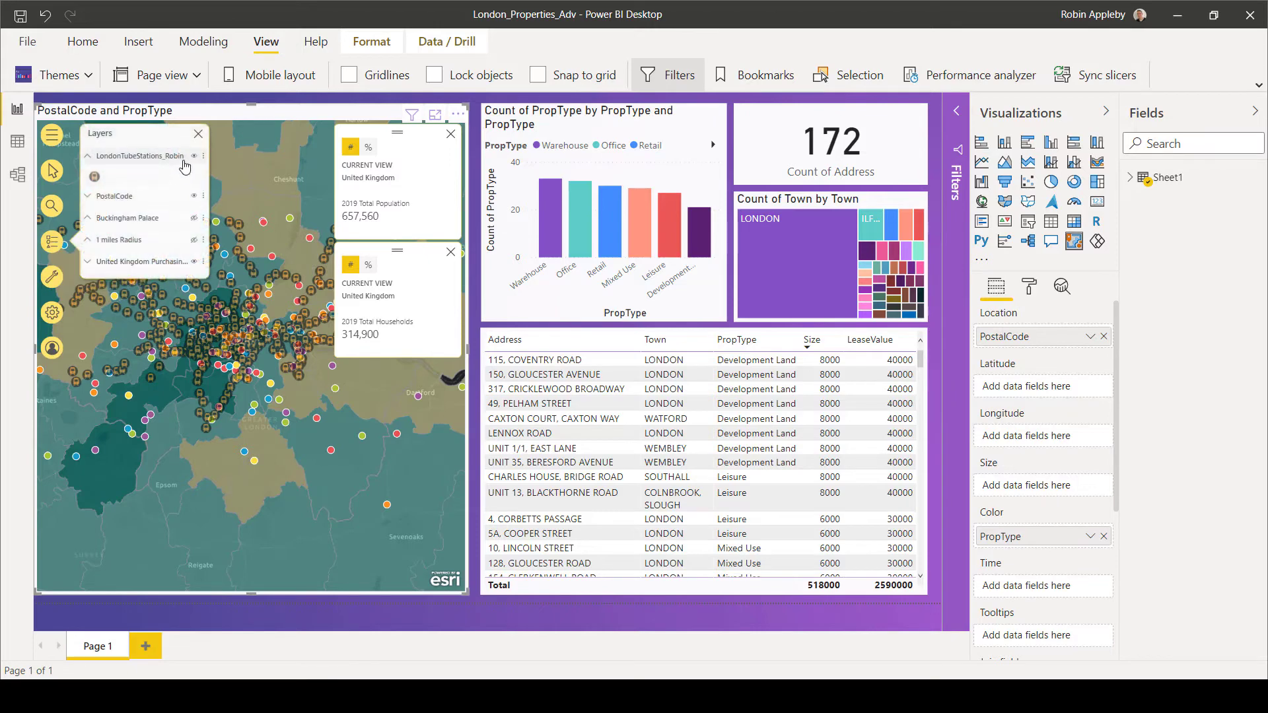
{"action": "left_click", "coordinate": [194, 261]}
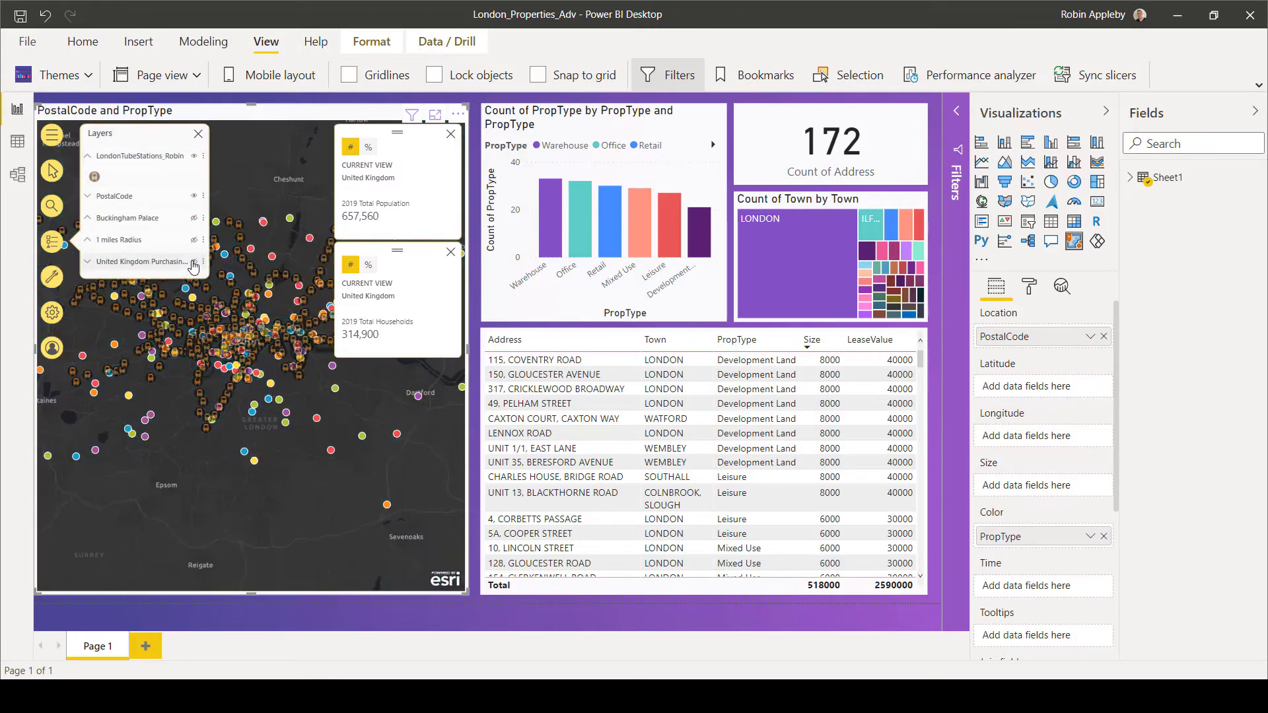
{"action": "left_click", "coordinate": [193, 156]}
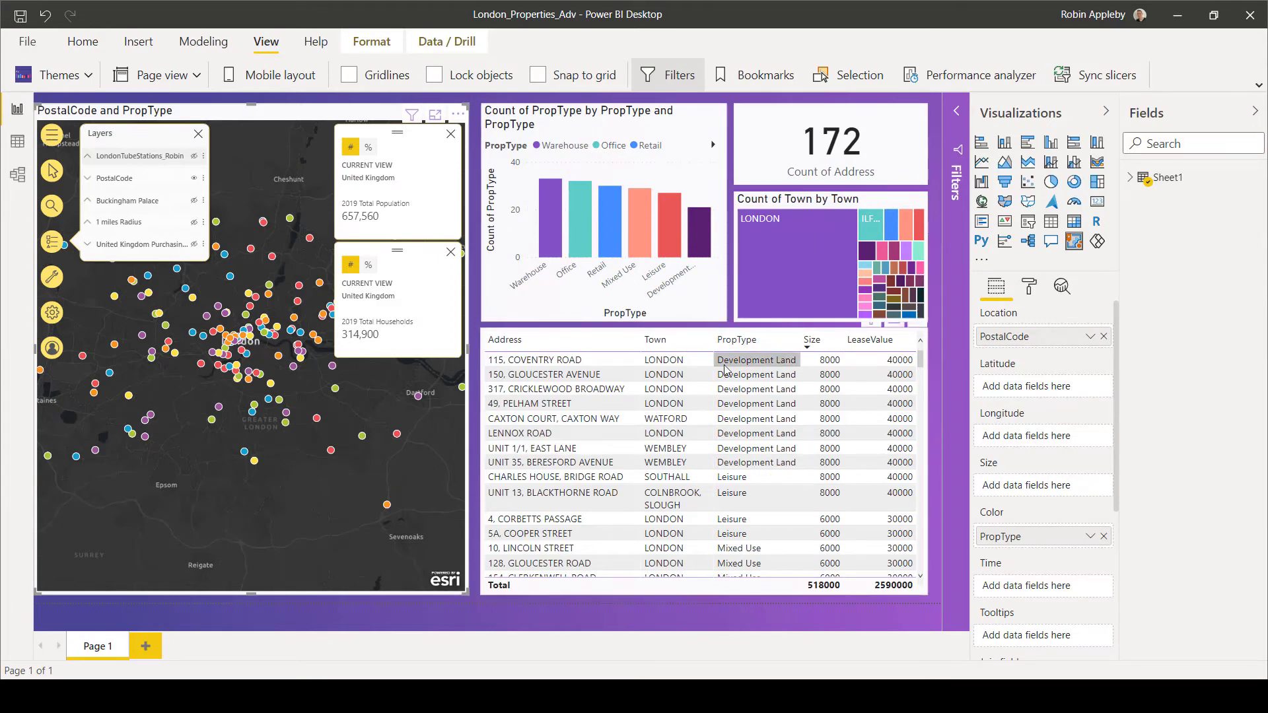
- Clear the Development Land filter to show all 172 properties and show the UK purchasing layer again
{"action": "left_click", "coordinate": [704, 239]}
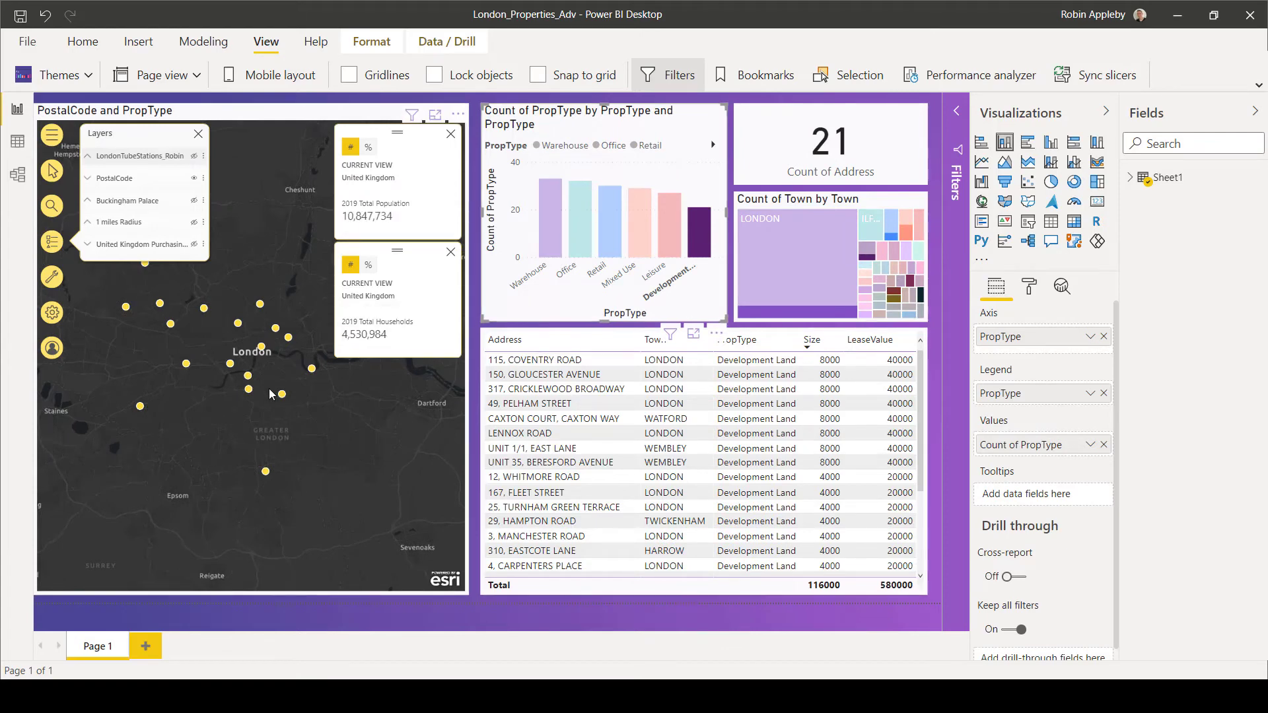
{"action": "left_click", "coordinate": [704, 224]}
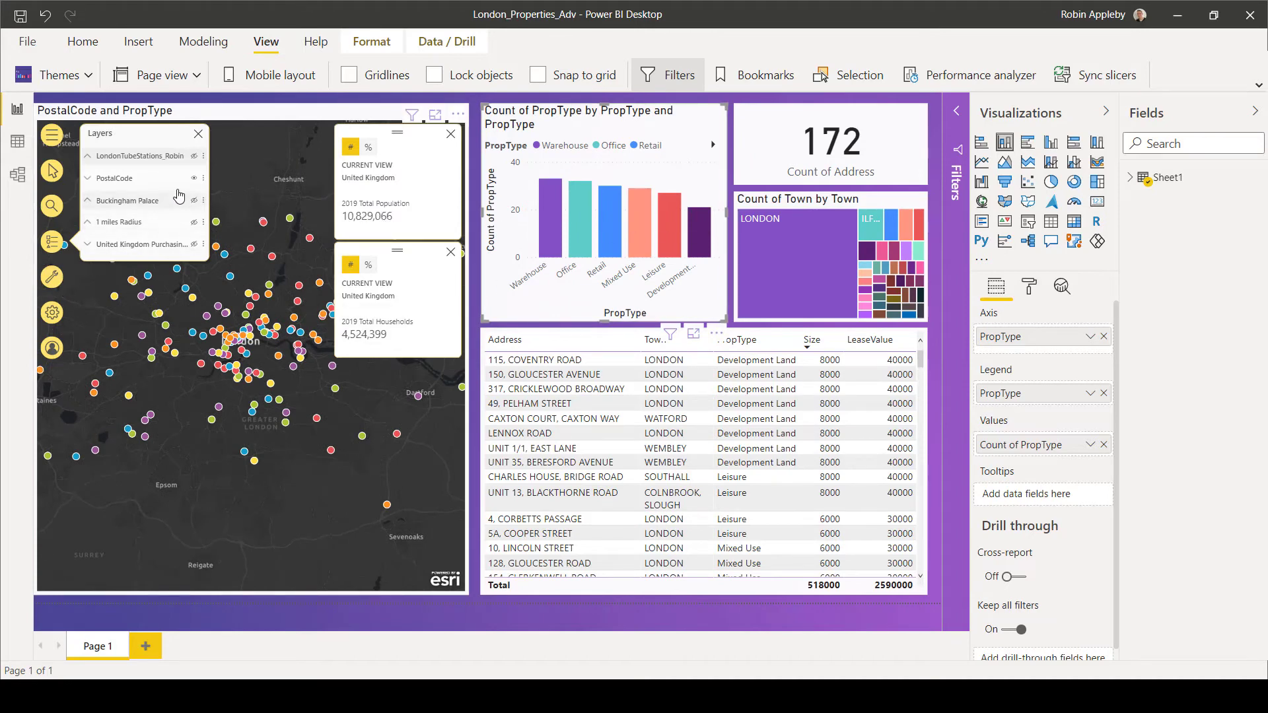
{"action": "left_click", "coordinate": [194, 245]}
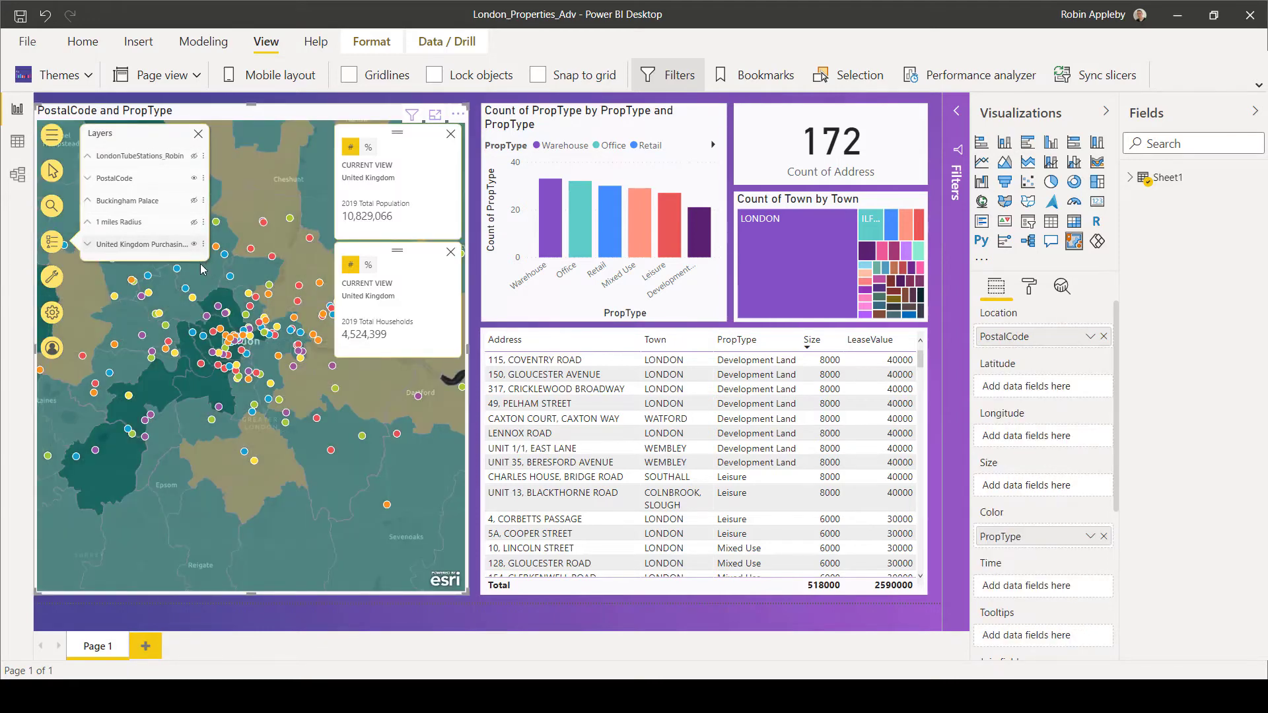
- Show the LondonTubeStations_Robin layer and zoom into the London property map
{"action": "left_click", "coordinate": [194, 156]}
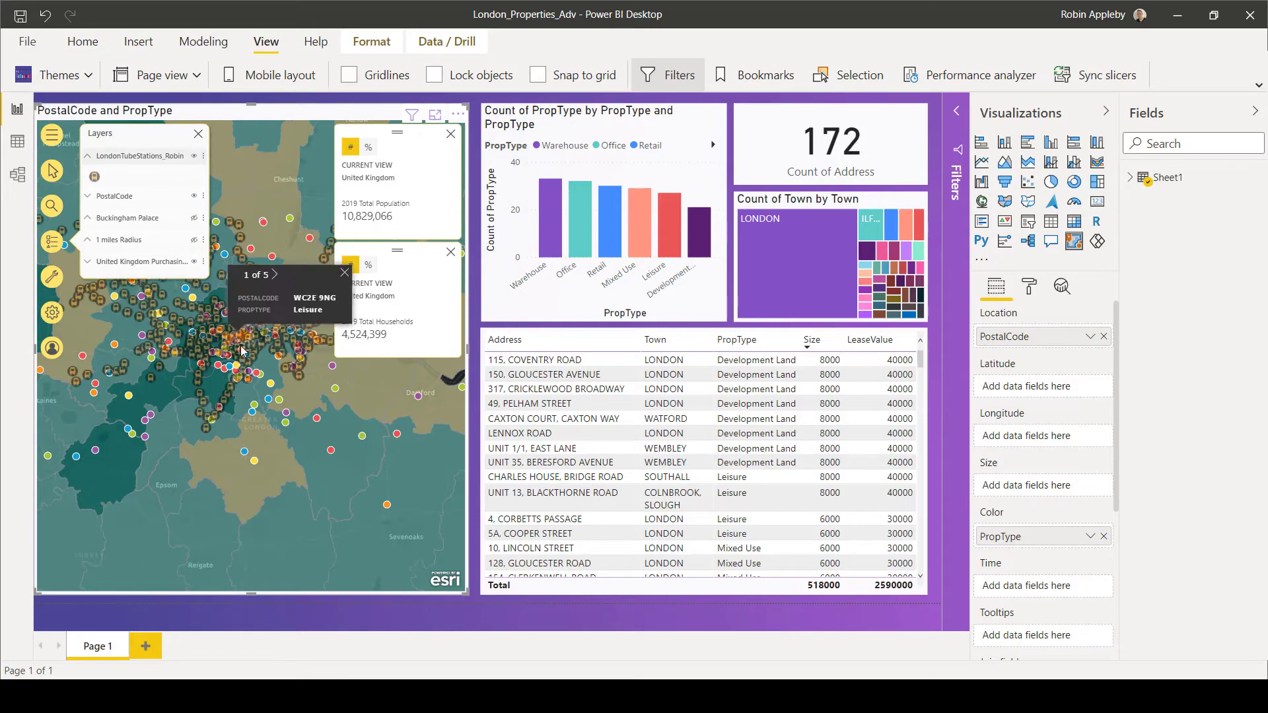
{"action": "scroll", "coordinate": [192, 355], "scroll_direction": "up", "scroll_amount": 2}
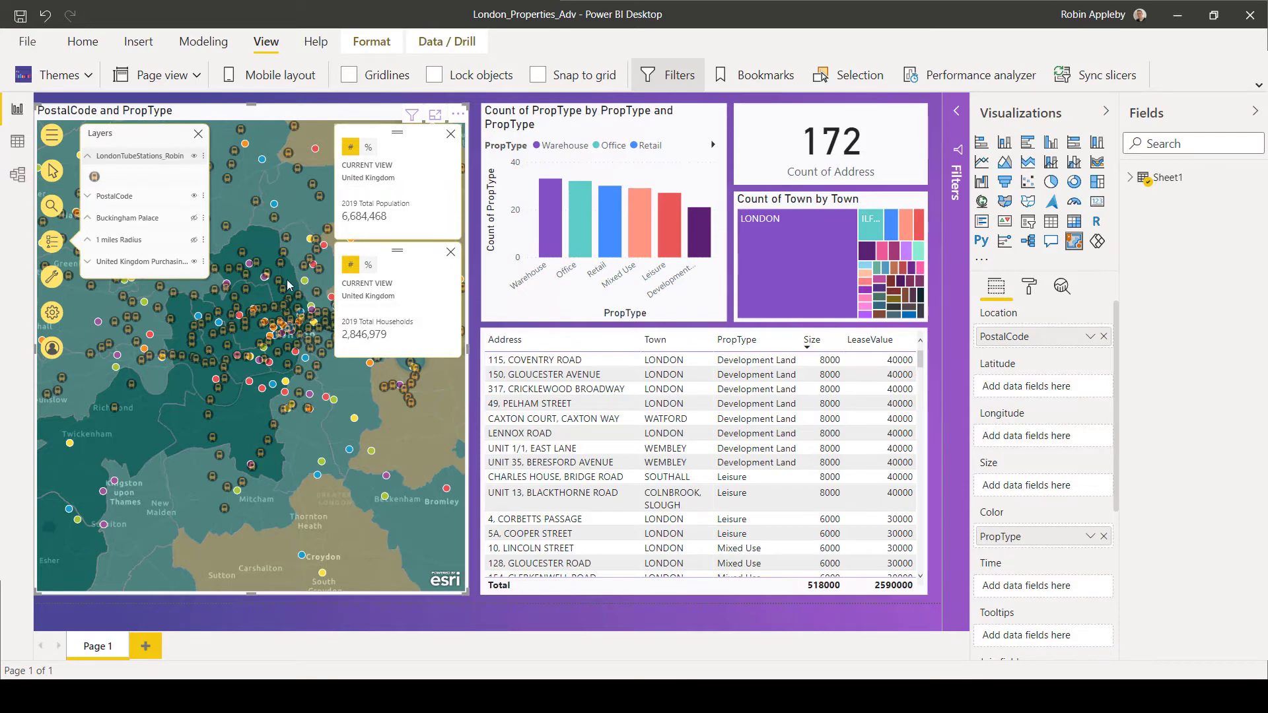
{"action": "scroll", "coordinate": [319, 402], "scroll_direction": "up", "scroll_amount": 3}
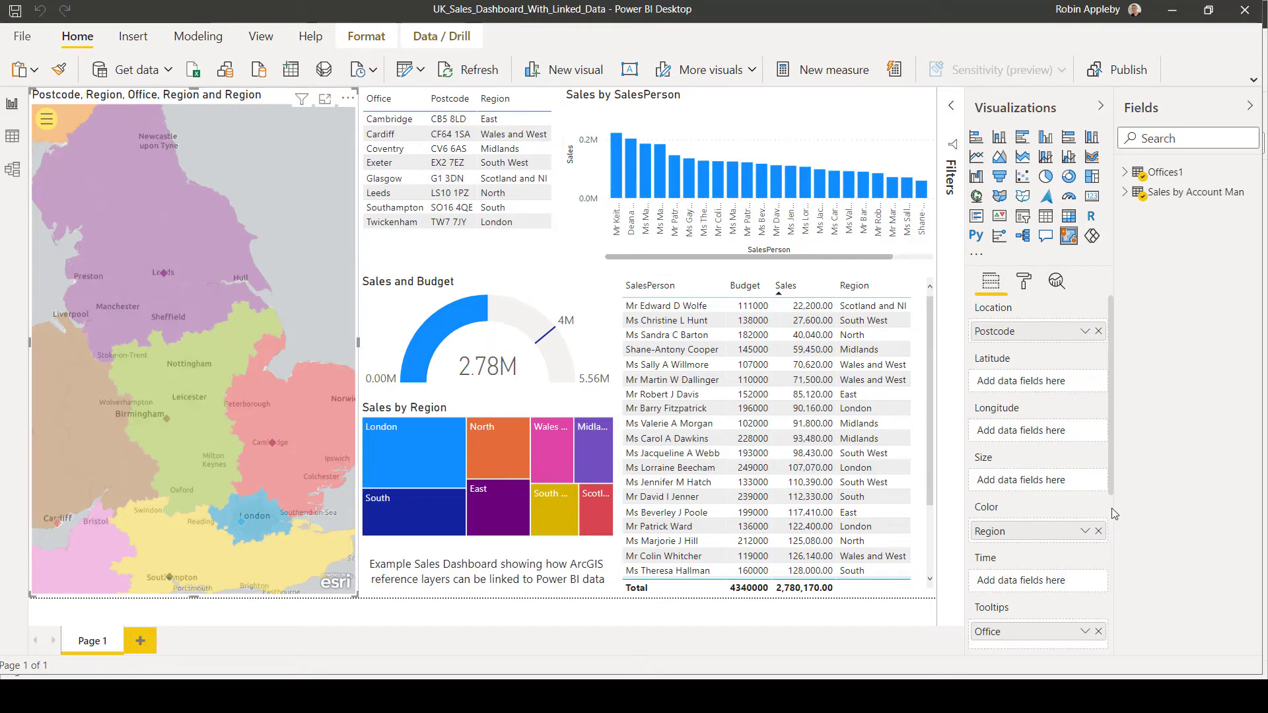
- Scroll the field wells down to the Join field and expand the map's tool set
{"action": "scroll", "coordinate": [1101, 510], "scroll_direction": "down", "scroll_amount": 5}
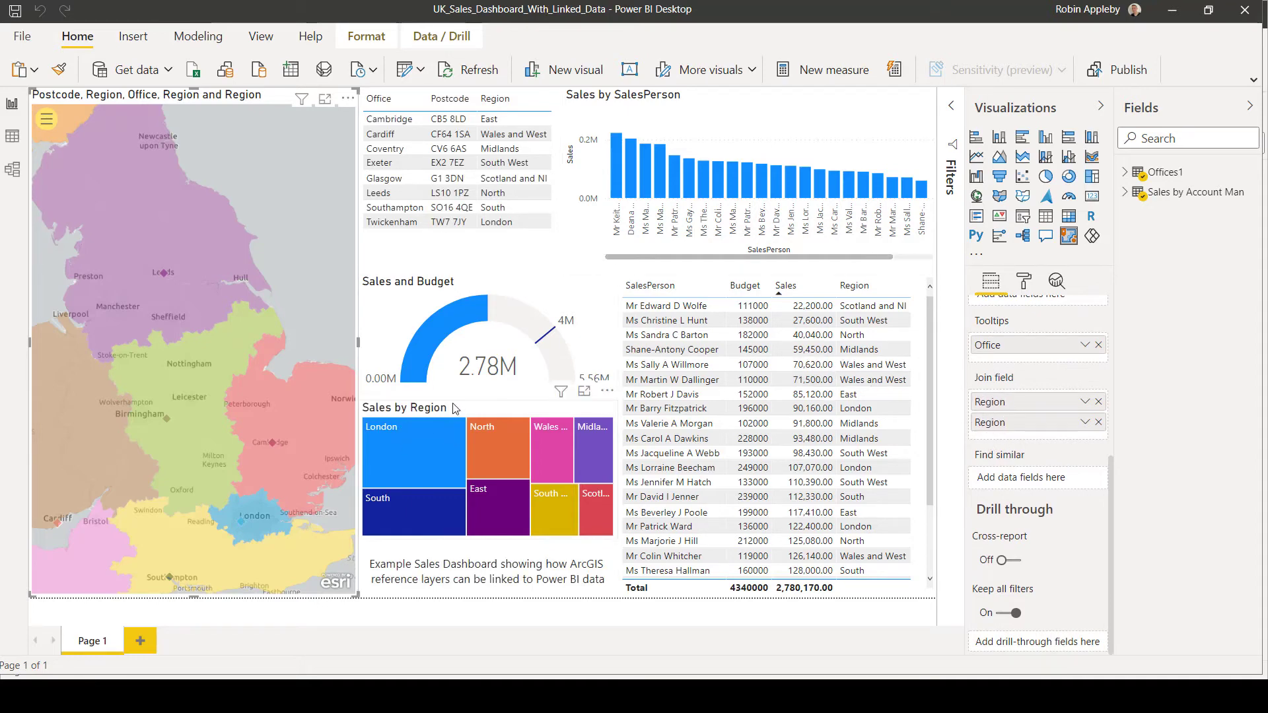
{"action": "left_click", "coordinate": [46, 124]}
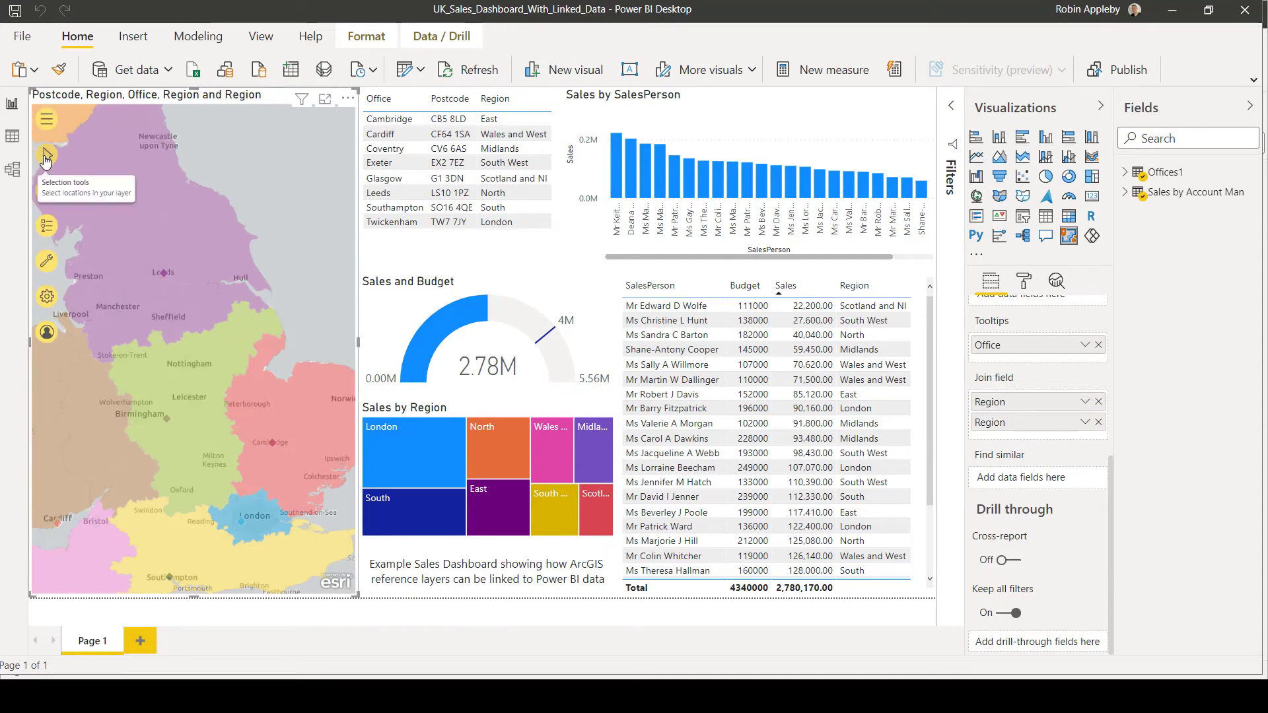
- Create a layer join on Sales_Regions, matching all three join fields on Region
{"action": "left_click", "coordinate": [46, 227]}
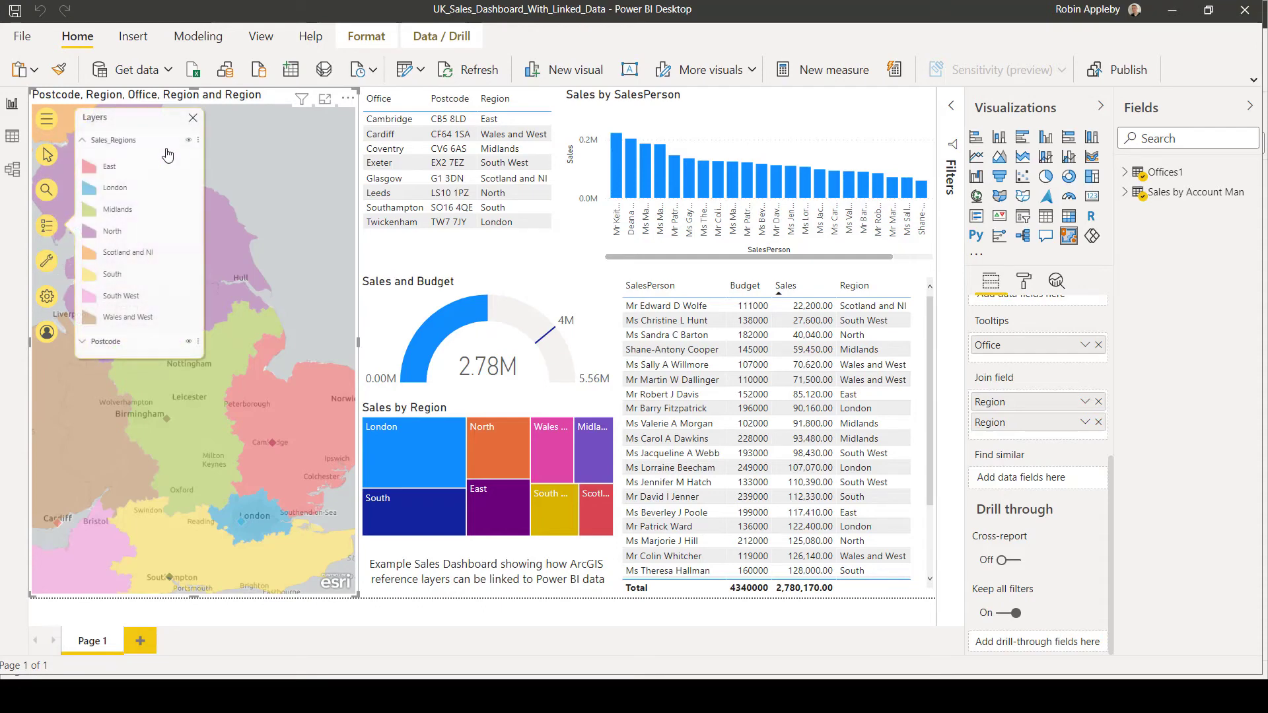
{"action": "left_click", "coordinate": [197, 142]}
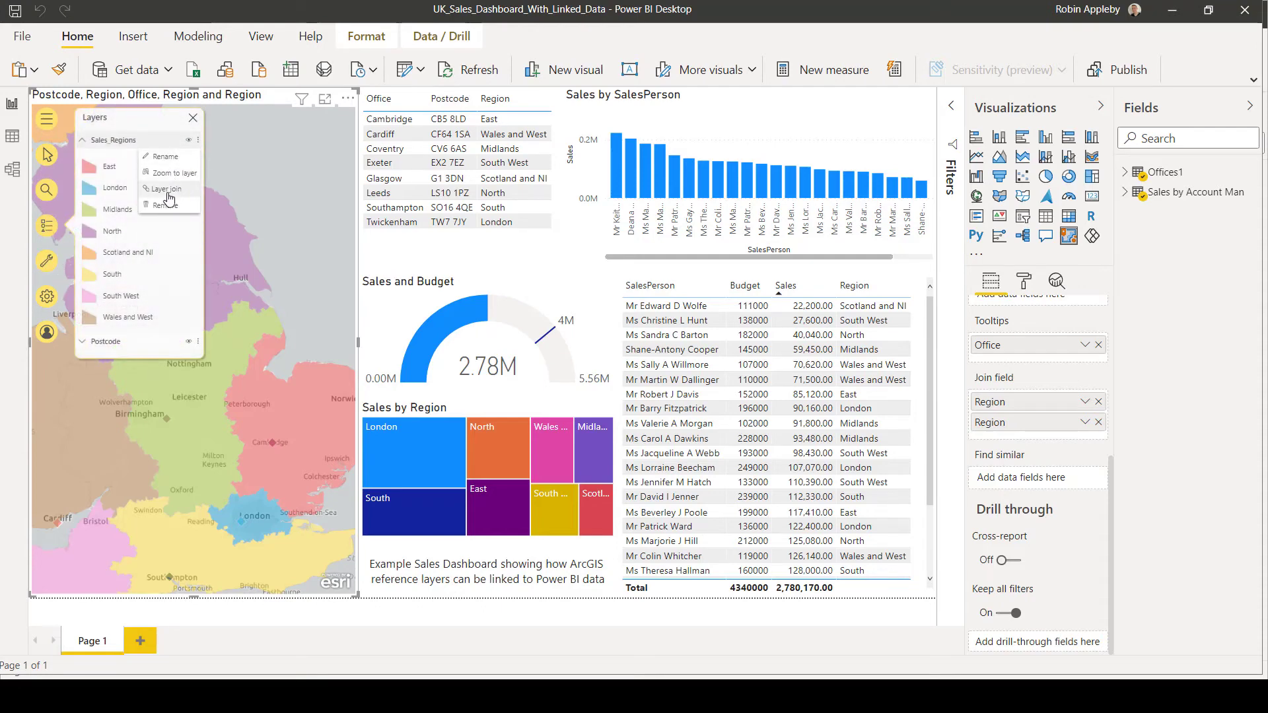
{"action": "left_click", "coordinate": [169, 198]}
{"action": "left_click", "coordinate": [186, 189]}
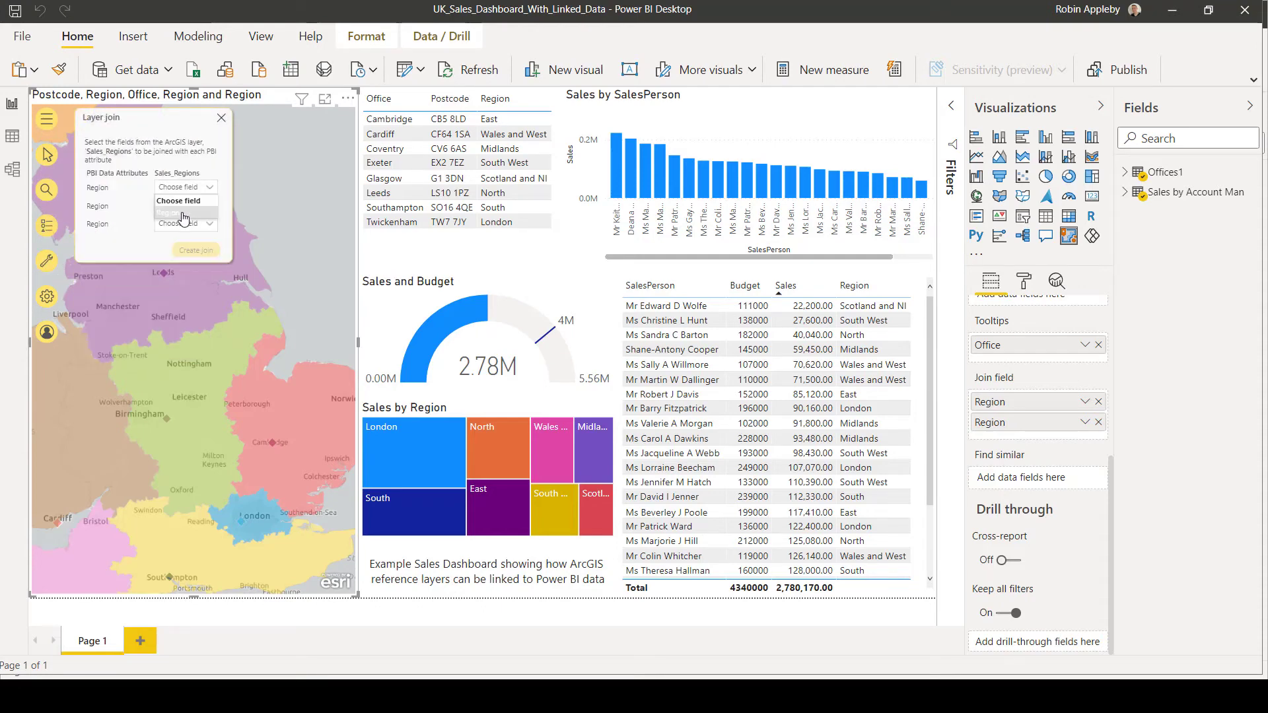
{"action": "left_click", "coordinate": [175, 213]}
{"action": "left_click", "coordinate": [184, 205]}
{"action": "left_click", "coordinate": [180, 232]}
{"action": "left_click", "coordinate": [185, 224]}
{"action": "left_click", "coordinate": [182, 251]}
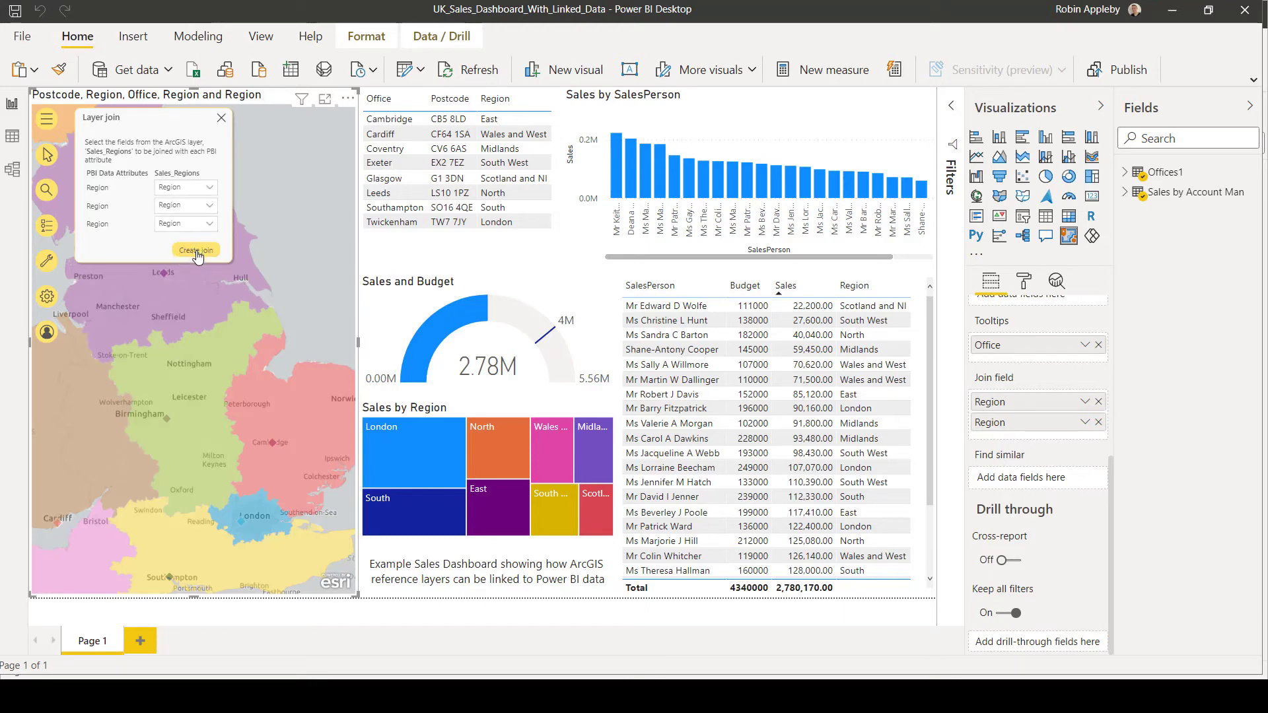
{"action": "left_click", "coordinate": [196, 251]}
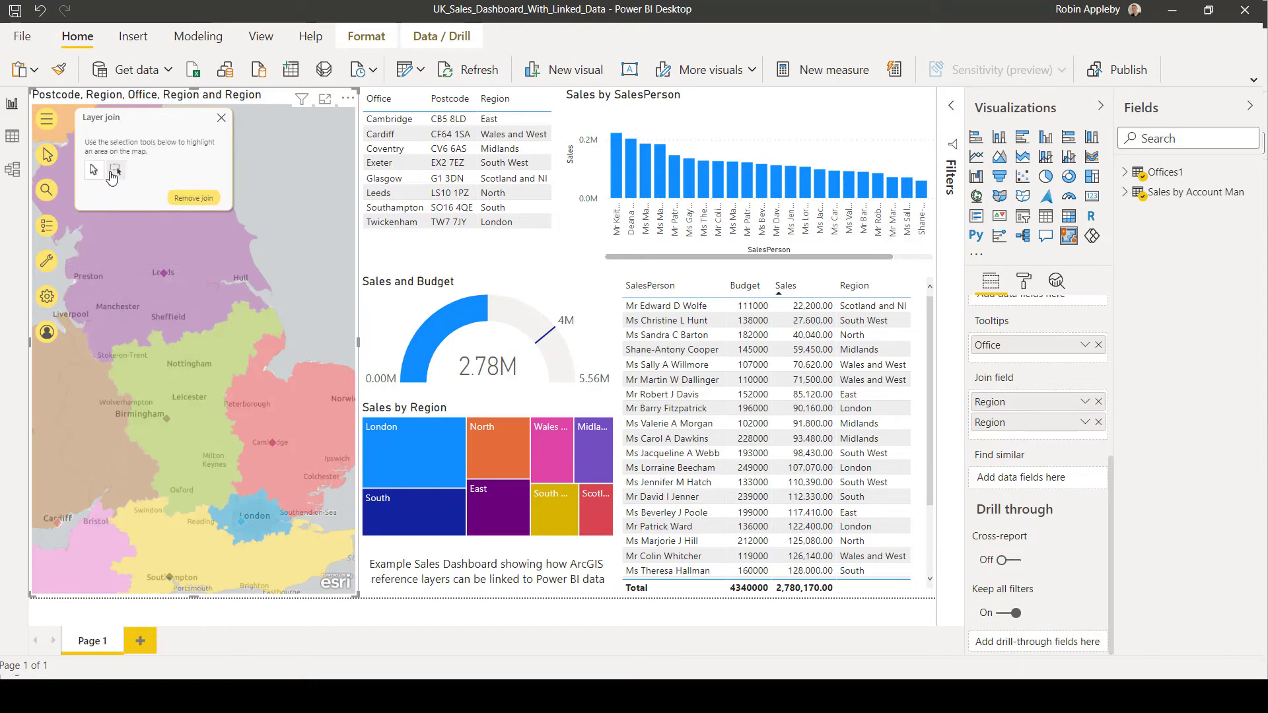
- Box-select the North region on the map, clear it, then filter to the South treemap tile
{"action": "left_click", "coordinate": [115, 170]}
{"action": "left_click", "coordinate": [194, 261]}
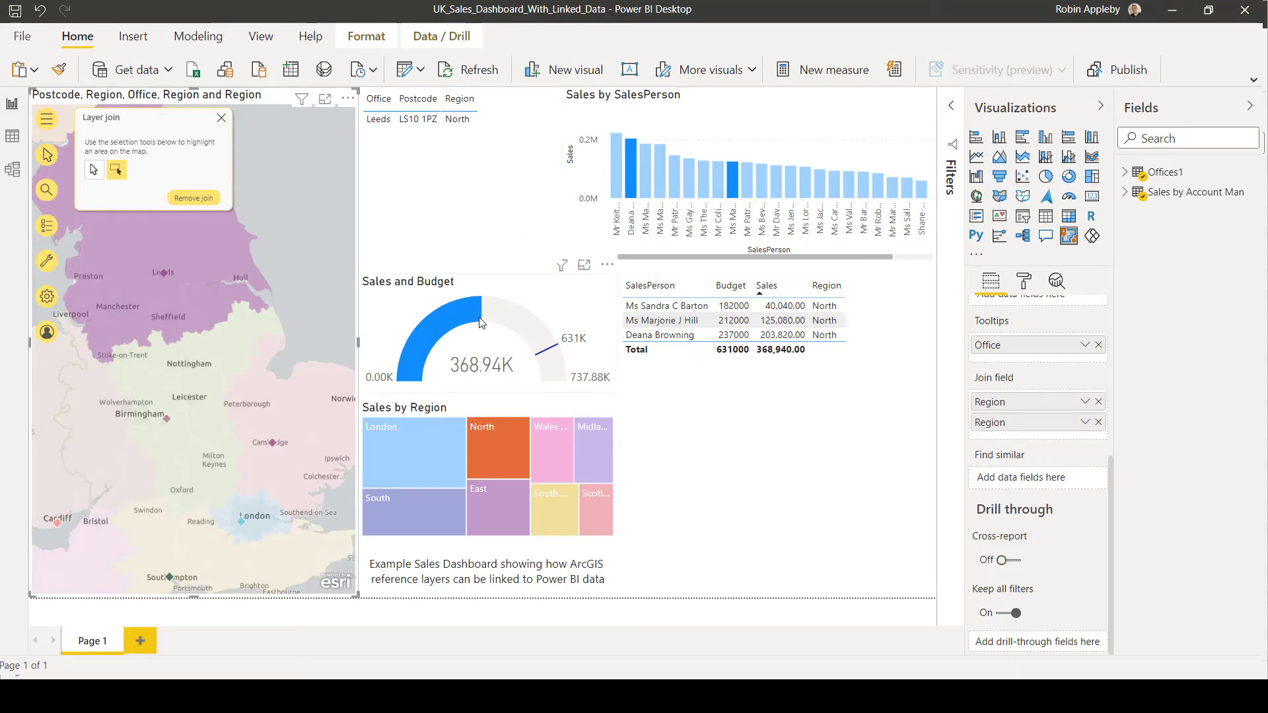
{"action": "left_click", "coordinate": [265, 227]}
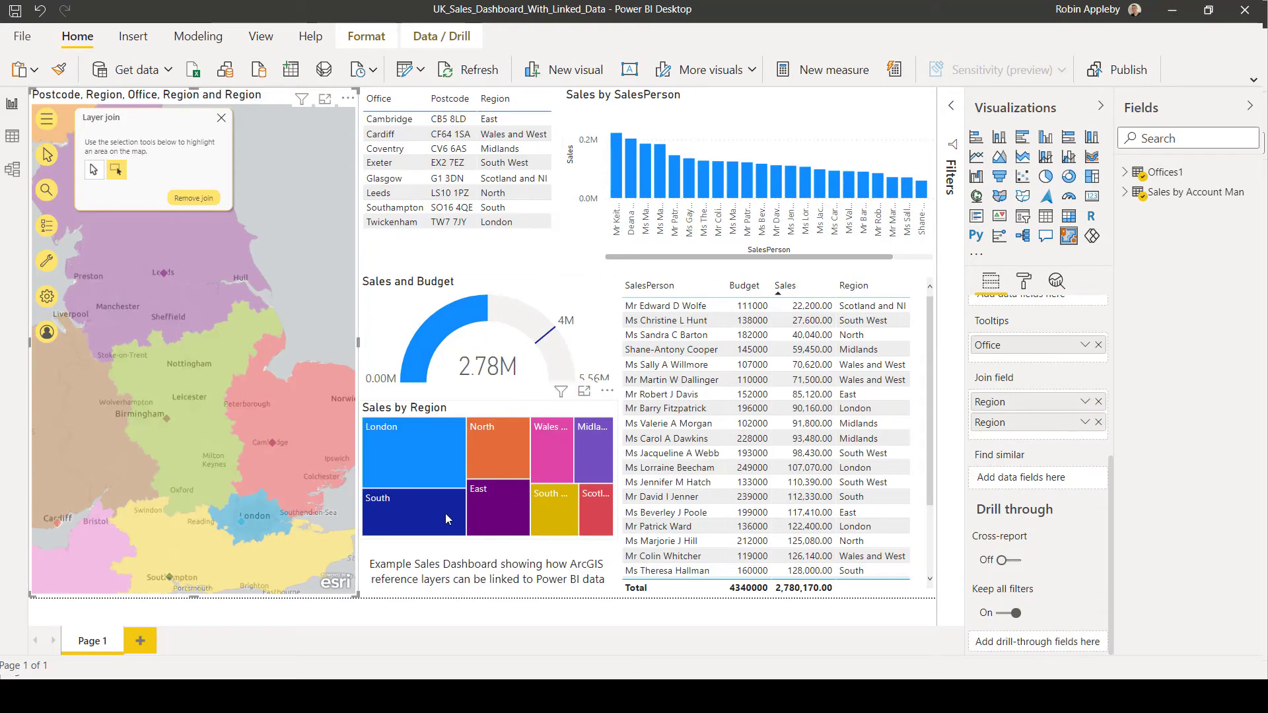
{"action": "left_click", "coordinate": [445, 515]}
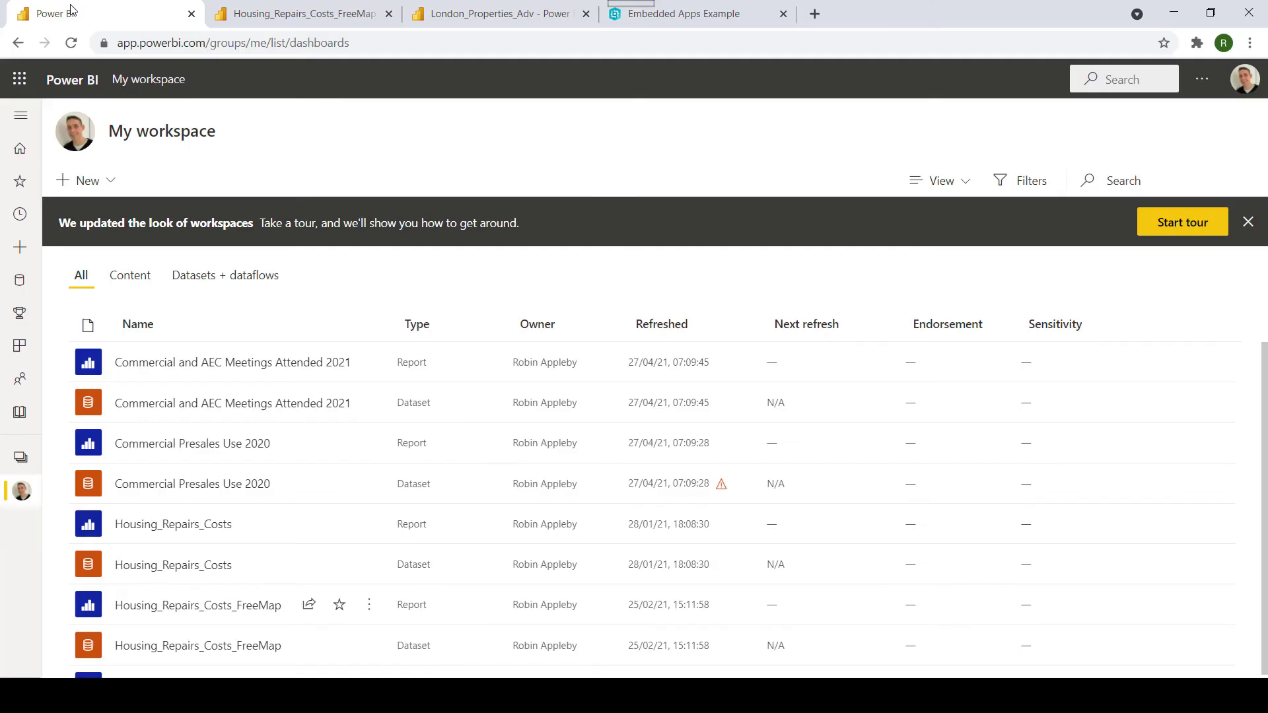
- Open the published Housing_Repairs_Costs_FreeMap report from My workspace and pan its map sideways
{"action": "left_click", "coordinate": [529, 698]}
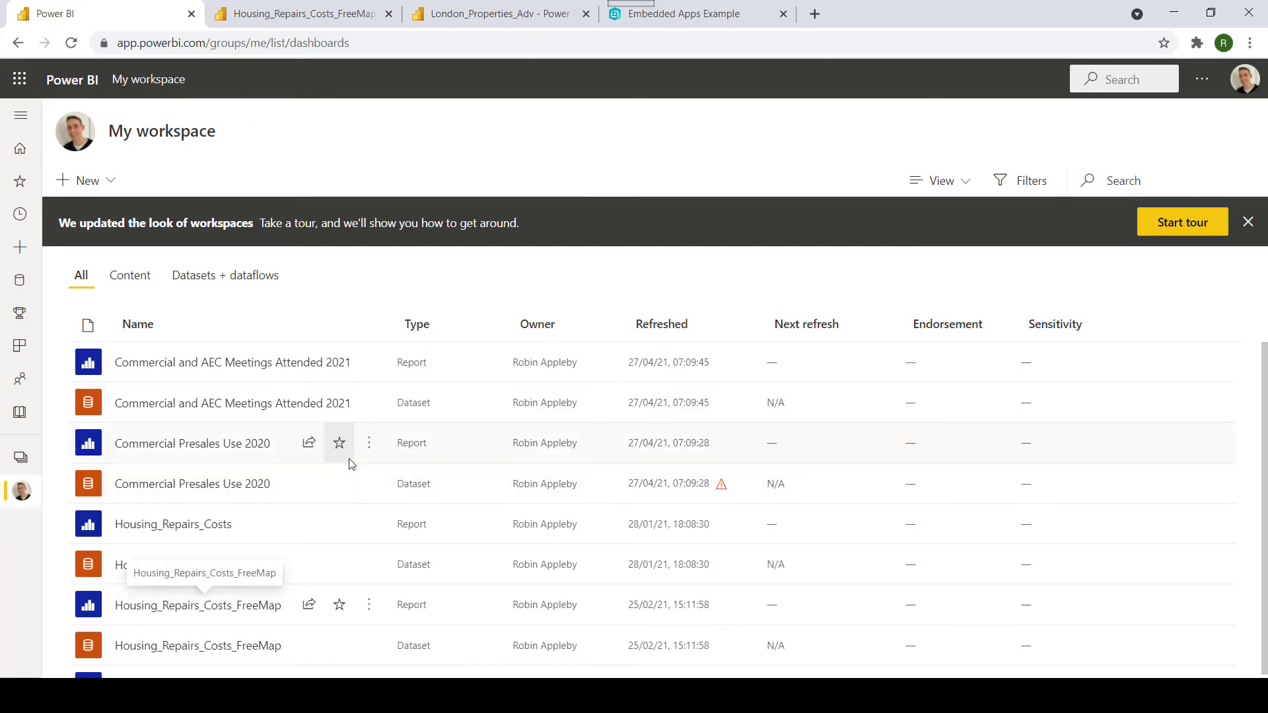
{"action": "scroll", "coordinate": [343, 489], "scroll_direction": "down", "scroll_amount": 1}
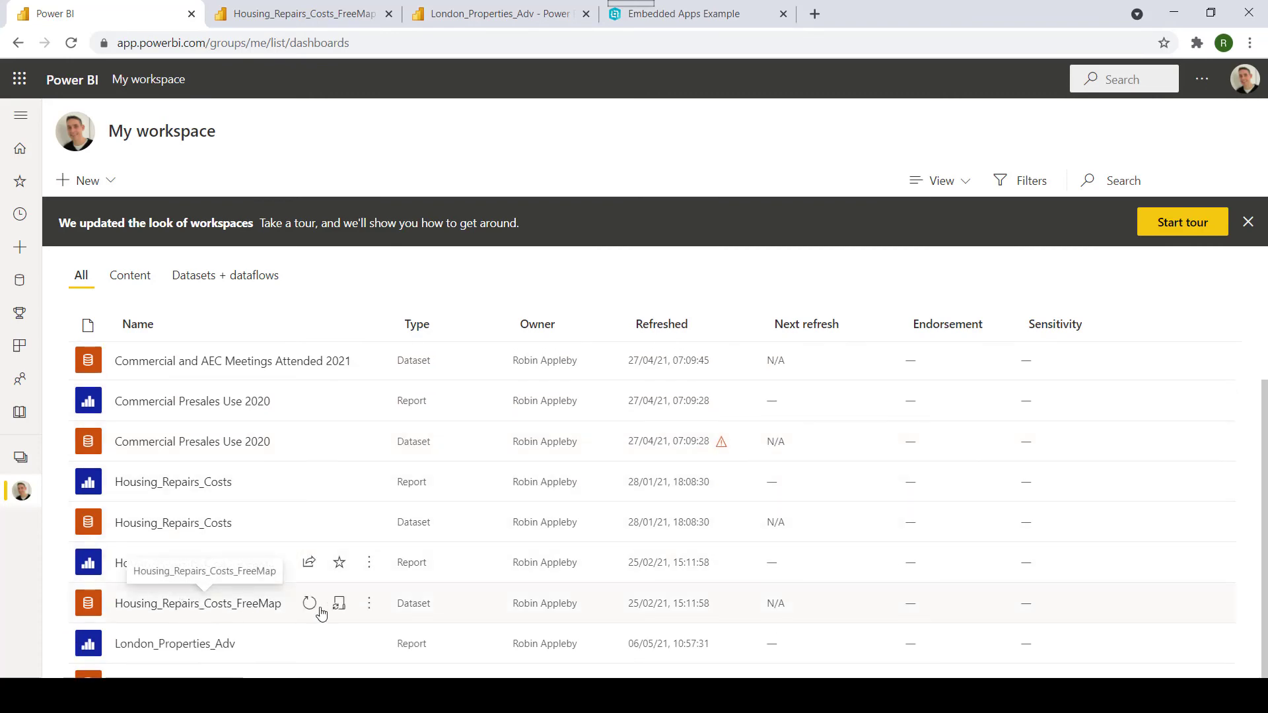
{"action": "left_click", "coordinate": [288, 14]}
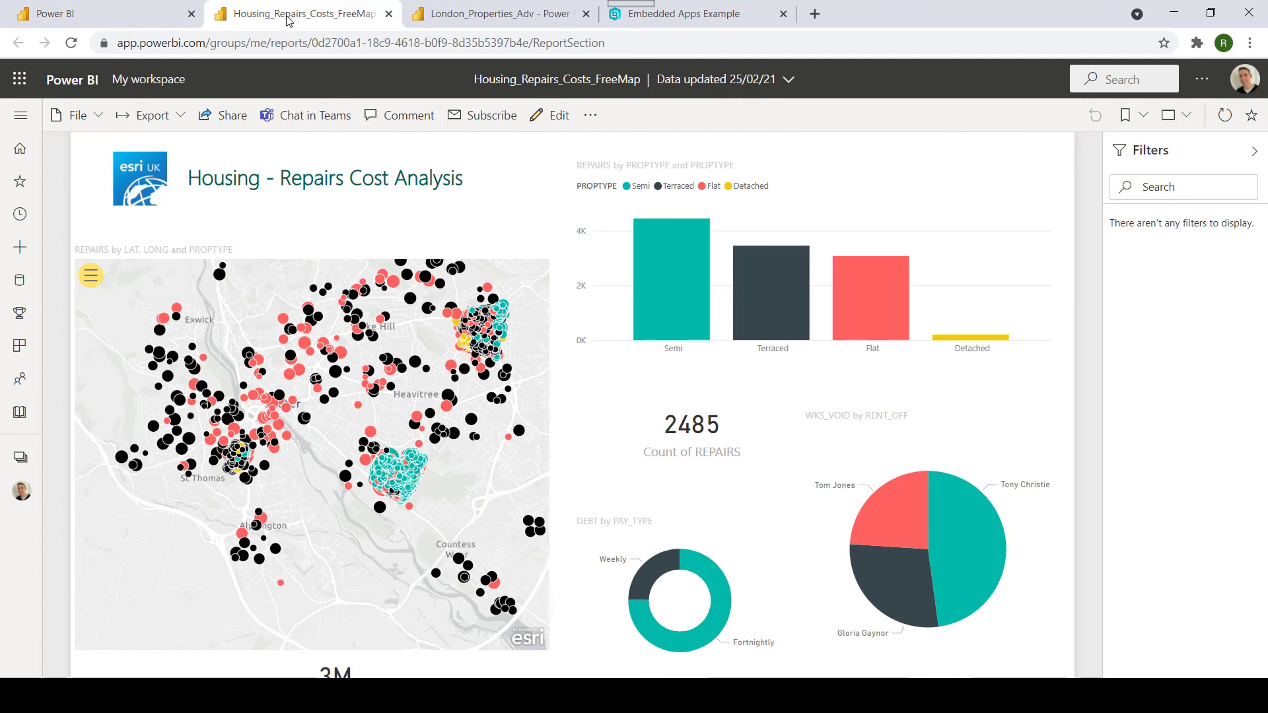
{"action": "left_click_drag", "start_coordinate": [342, 413], "coordinate": [263, 418]}
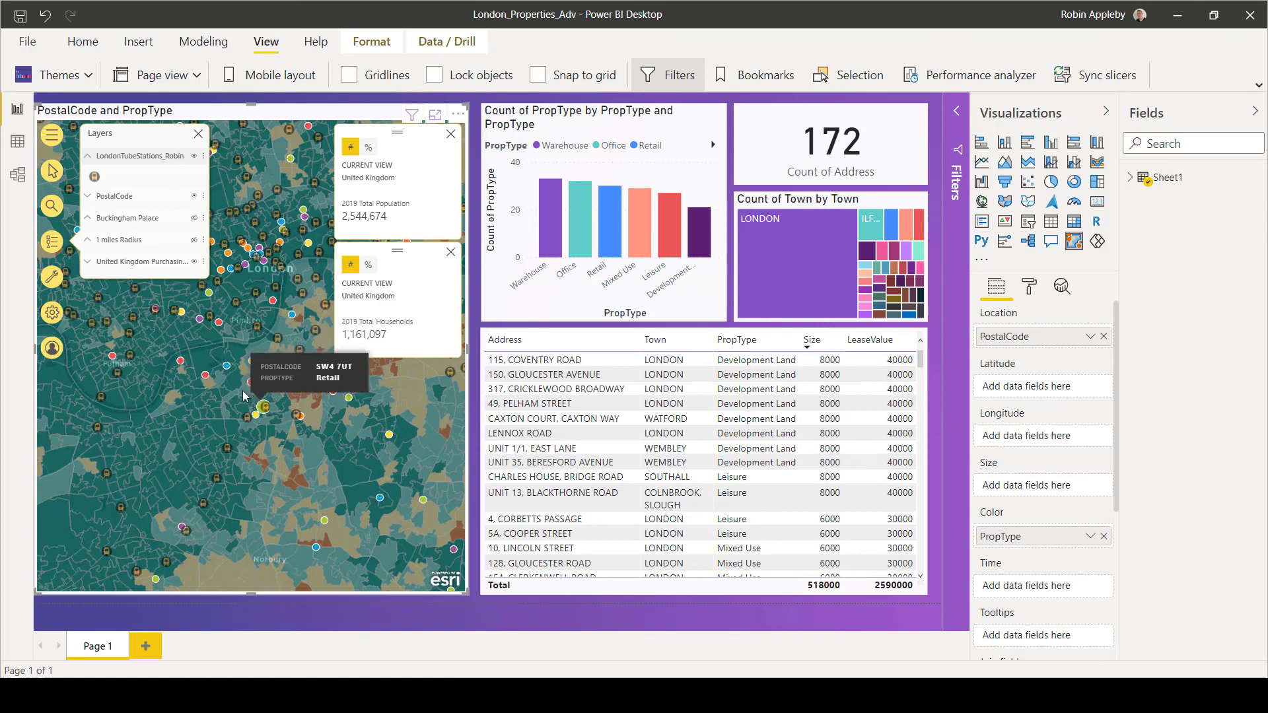
- Run the map's embed and publish validation and show error details for the secure items
{"action": "left_click", "coordinate": [52, 314]}
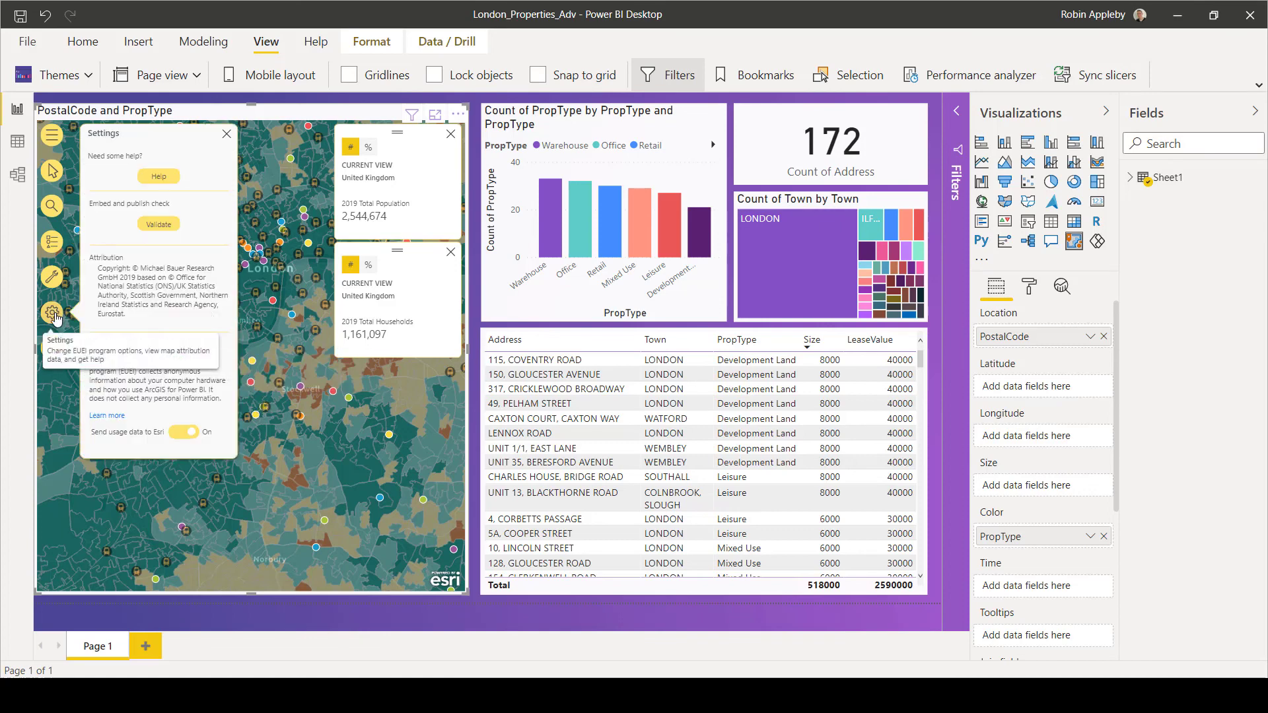
{"action": "left_click", "coordinate": [162, 225]}
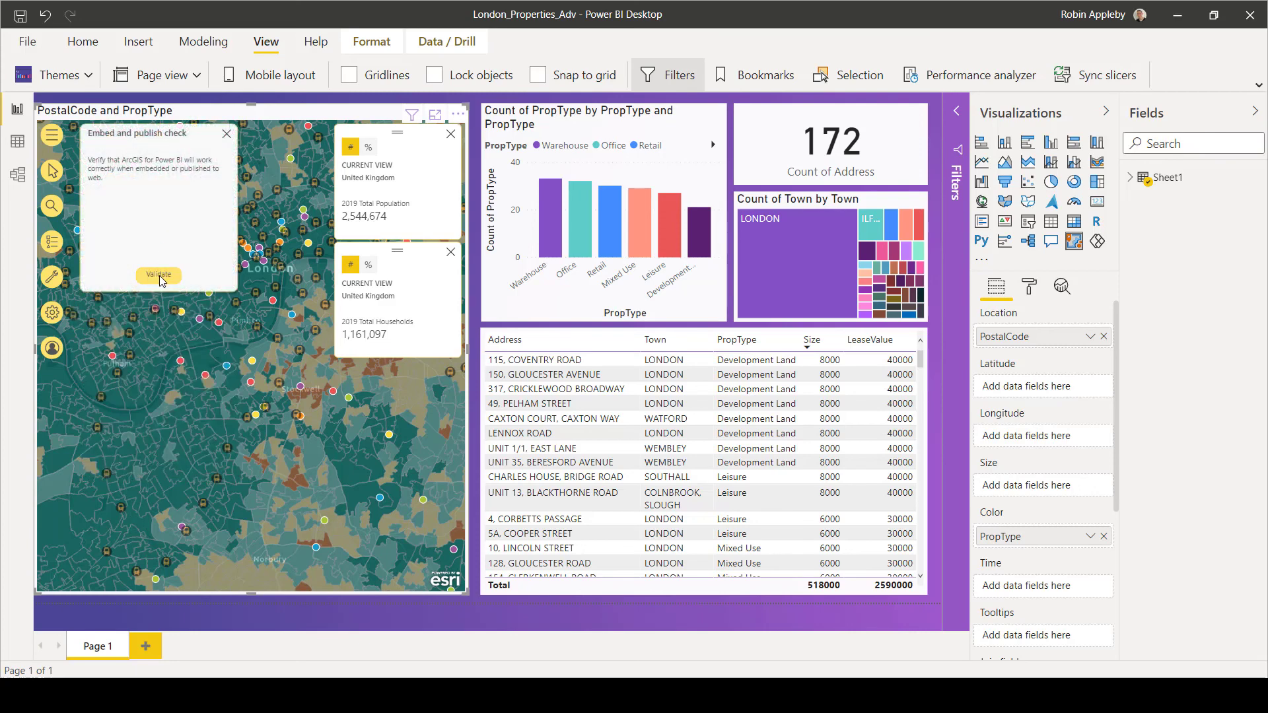
{"action": "left_click", "coordinate": [160, 275]}
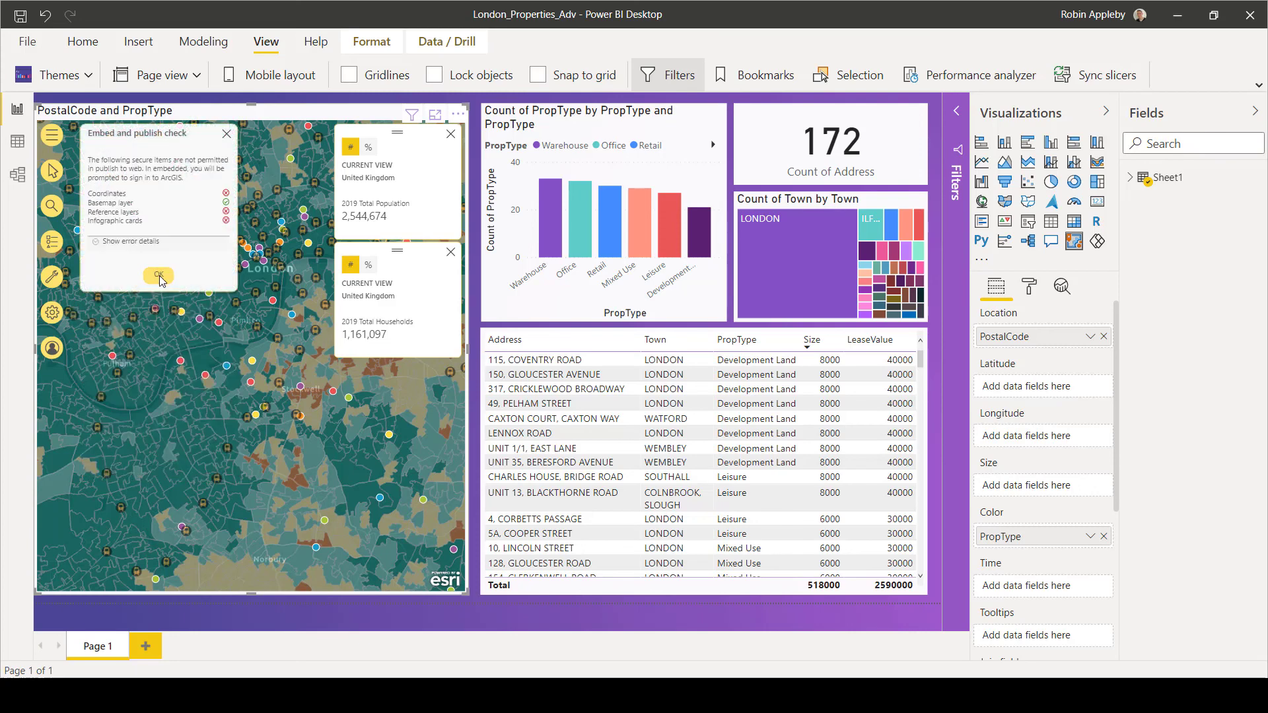
{"action": "left_click", "coordinate": [129, 243]}
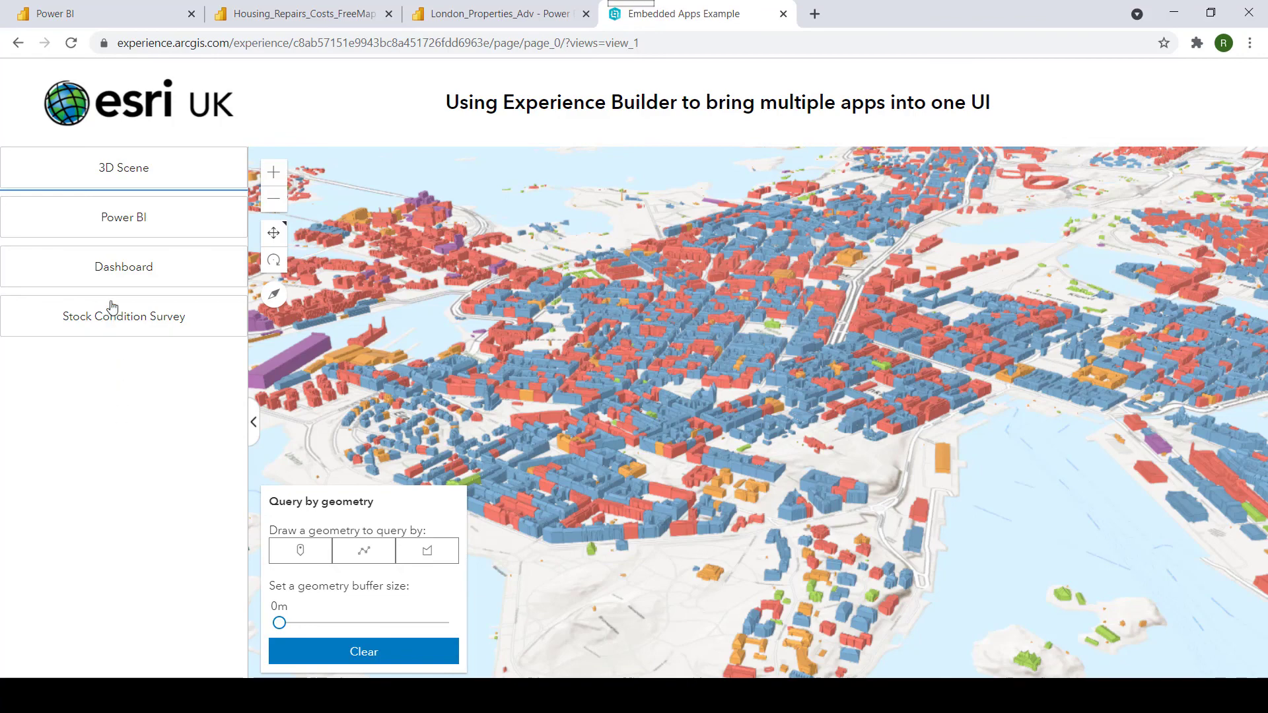
- Switch the Embedded Apps Example to its Power BI view
{"action": "left_click", "coordinate": [116, 230]}
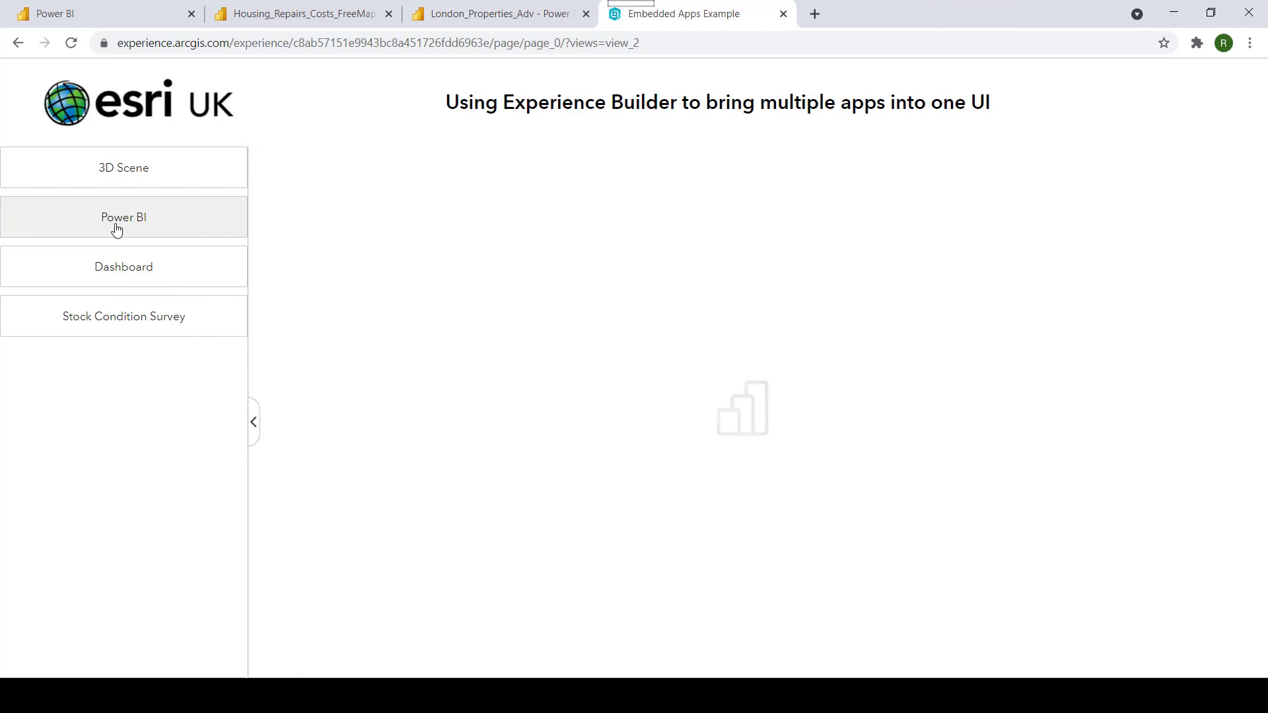